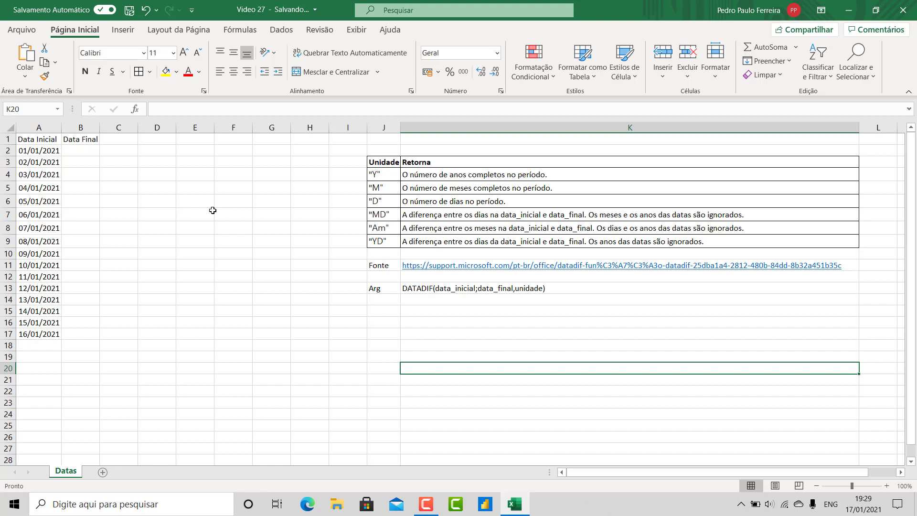
pyautogui.click(78, 154)
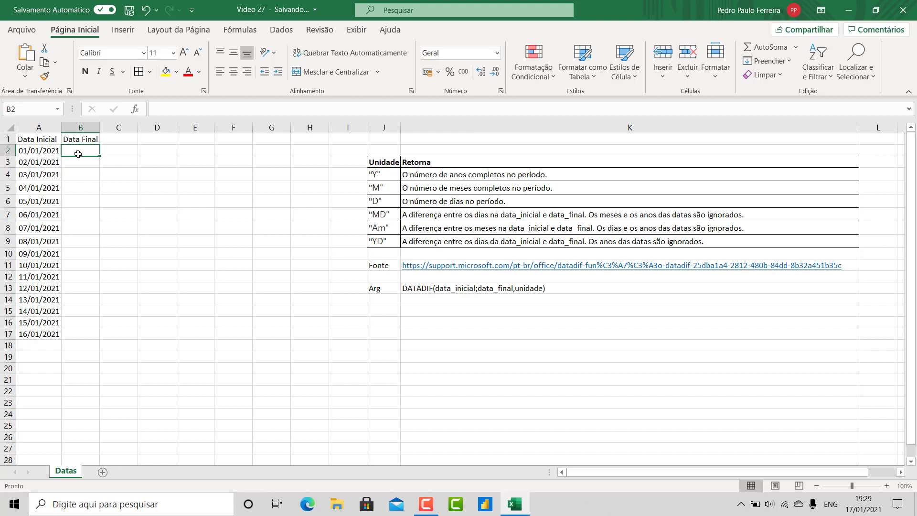
pyautogui.click(160, 202)
pyautogui.doubleClick(161, 203)
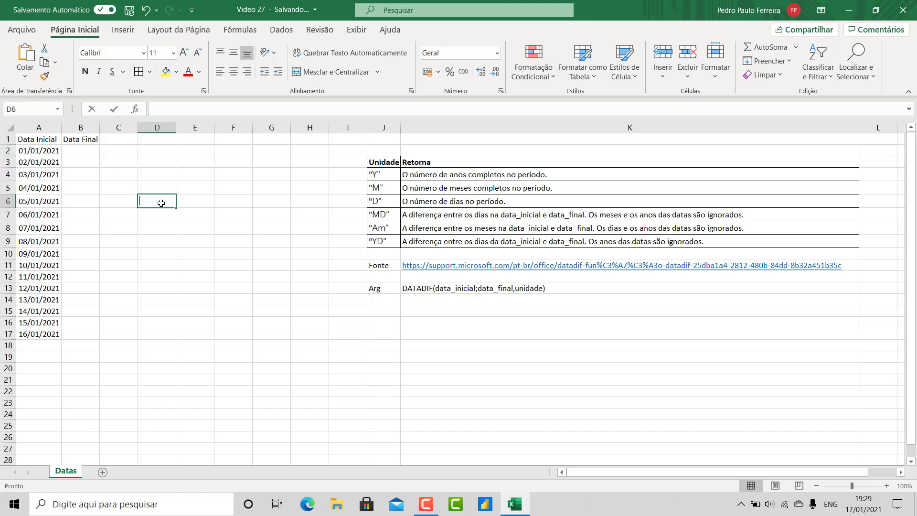
pyautogui.write('=se')
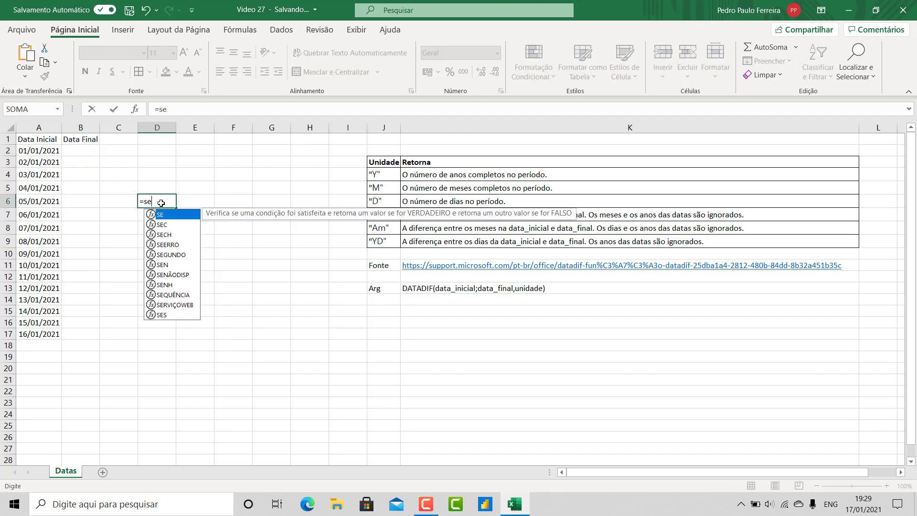
pyautogui.press('Down')
pyautogui.press('Down')
pyautogui.press('Down')
pyautogui.press('Down')
pyautogui.press('Down')
pyautogui.press('Down')
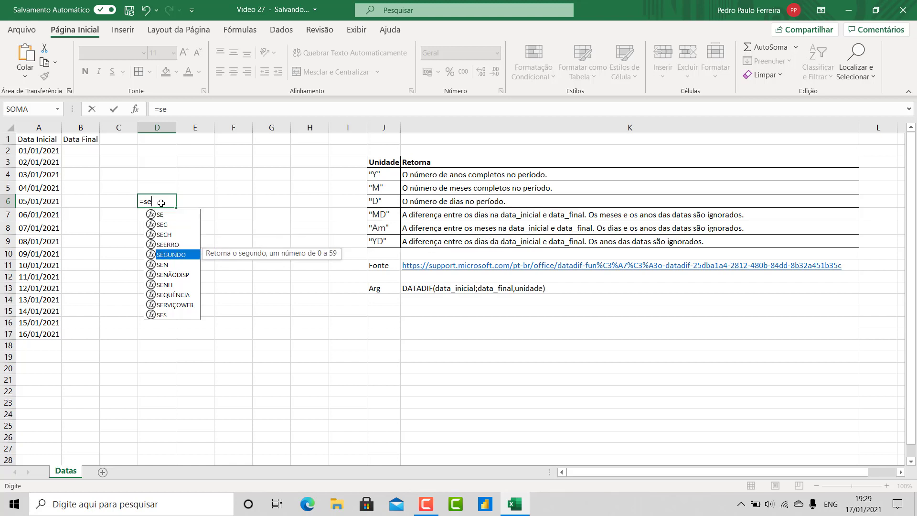
pyautogui.press('Down')
pyautogui.press('Down')
pyautogui.press('Down')
pyautogui.press('Down')
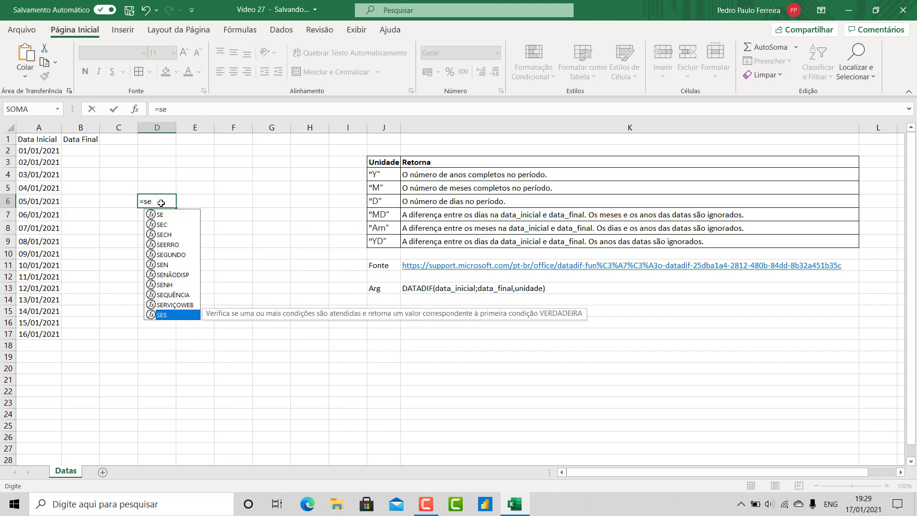
pyautogui.press('BackSpace')
pyautogui.press('BackSpace')
pyautogui.press('BackSpace')
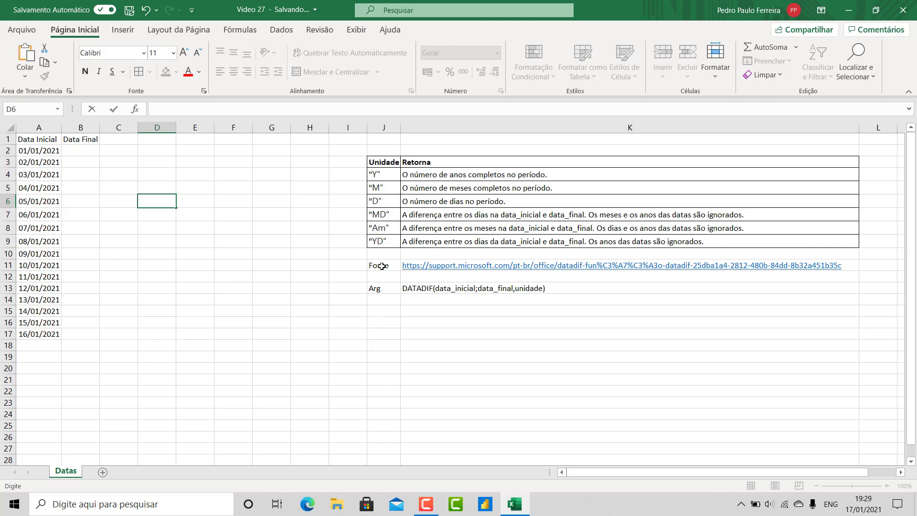
# Step: Examine the source link, the DATADIF argument syntax, the unit reference table and the initial dates in A2:A17
pyautogui.moveTo(377, 264); pyautogui.dragTo(618, 289)
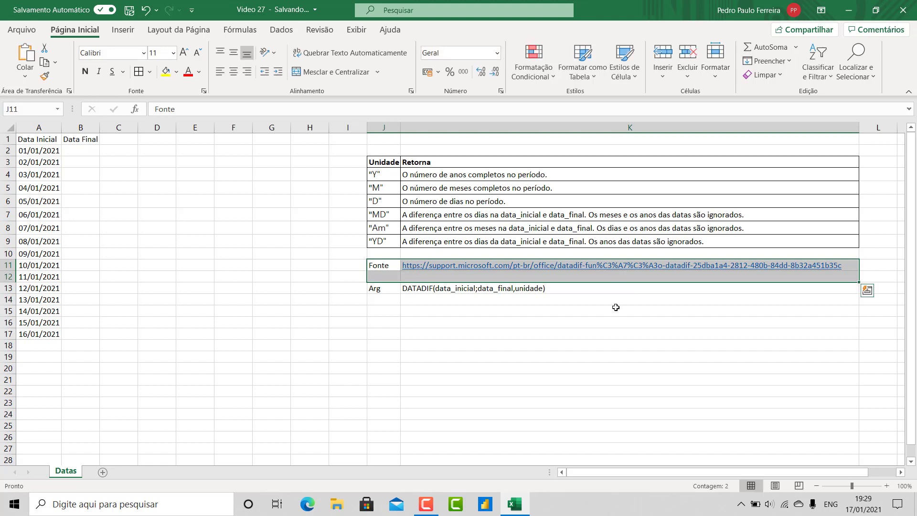
pyautogui.click(615, 310)
pyautogui.moveTo(379, 289); pyautogui.dragTo(476, 279)
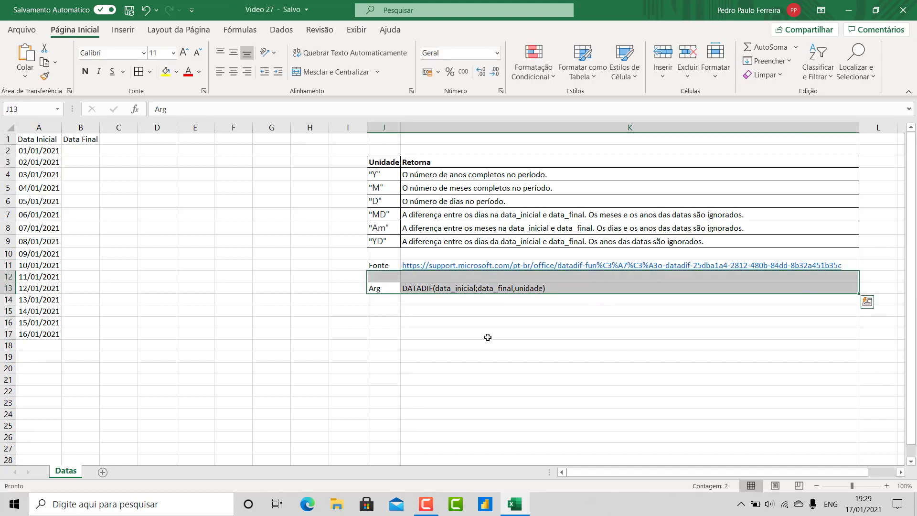
pyautogui.click(488, 337)
pyautogui.moveTo(386, 163); pyautogui.dragTo(416, 239)
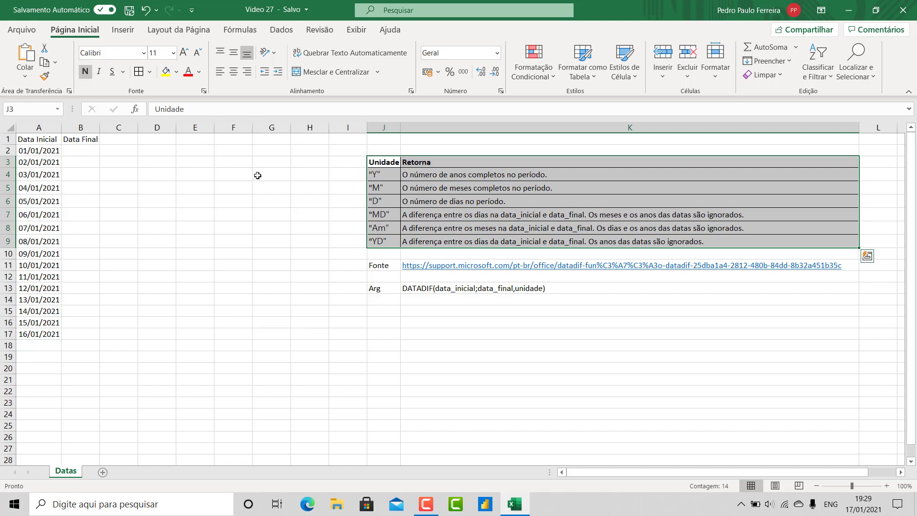
pyautogui.moveTo(41, 150); pyautogui.dragTo(37, 334)
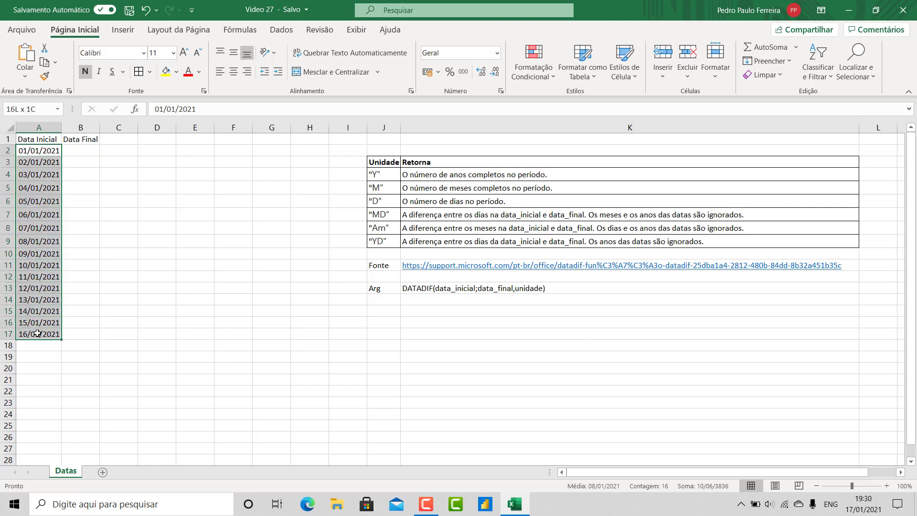
pyautogui.click(149, 241)
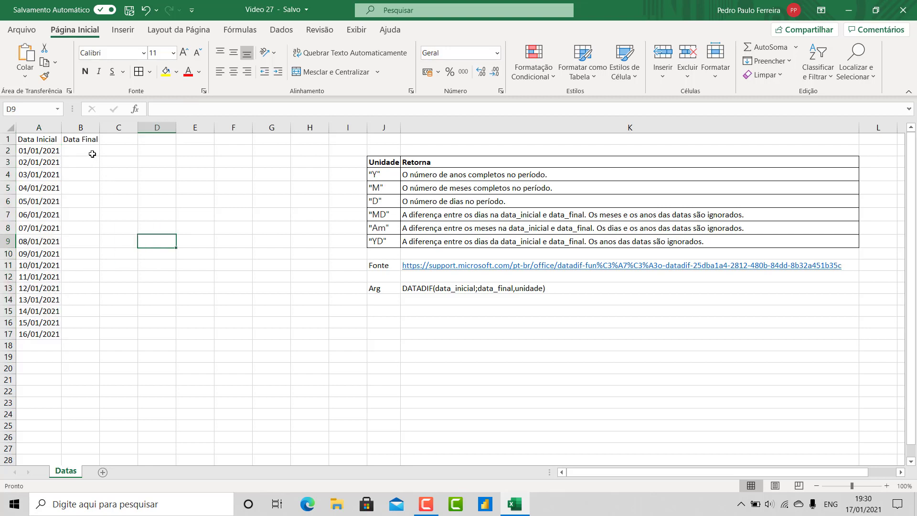
# Step: Begin a DATADIF formula in cell B2 beside the first initial date
pyautogui.click(89, 153)
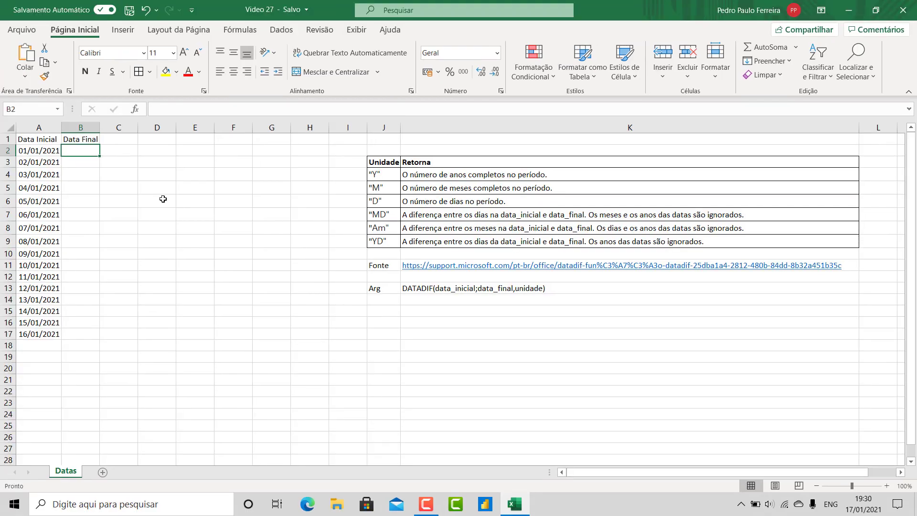
pyautogui.write('=')
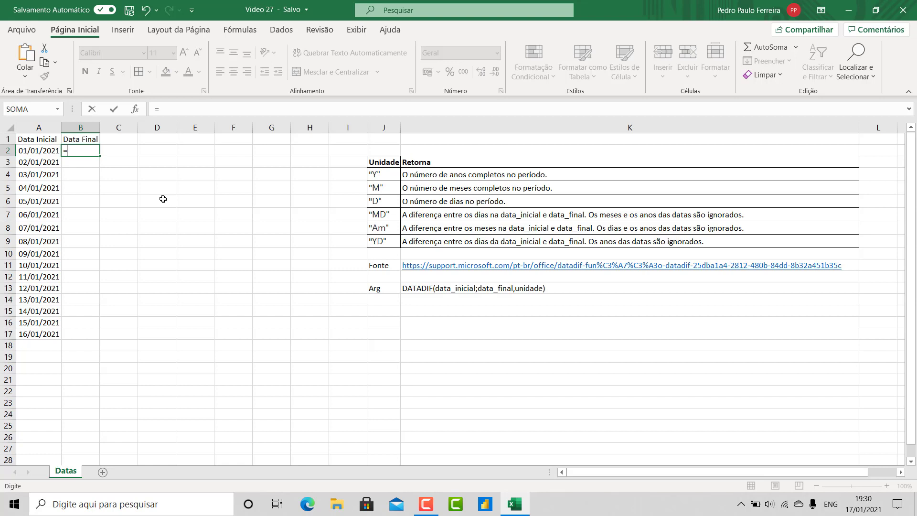
pyautogui.write('DATADIF')
pyautogui.press('BackSpace')
pyautogui.press('BackSpace')
pyautogui.press('BackSpace')
pyautogui.press('BackSpace')
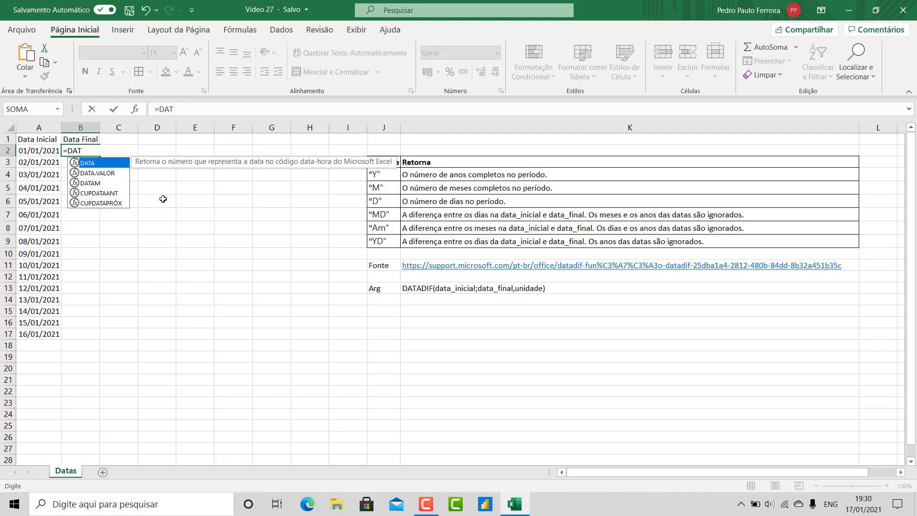
pyautogui.write('A')
pyautogui.press('Down')
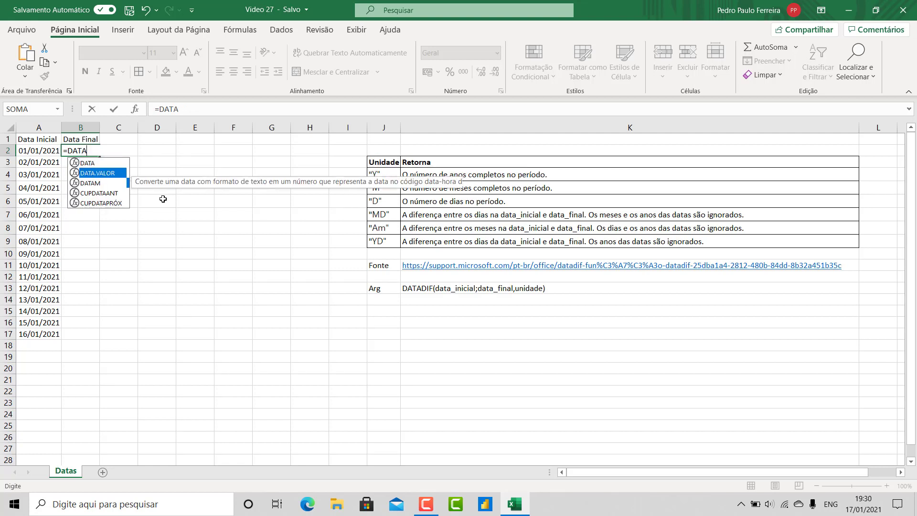
pyautogui.press('Down')
pyautogui.write('DIF')
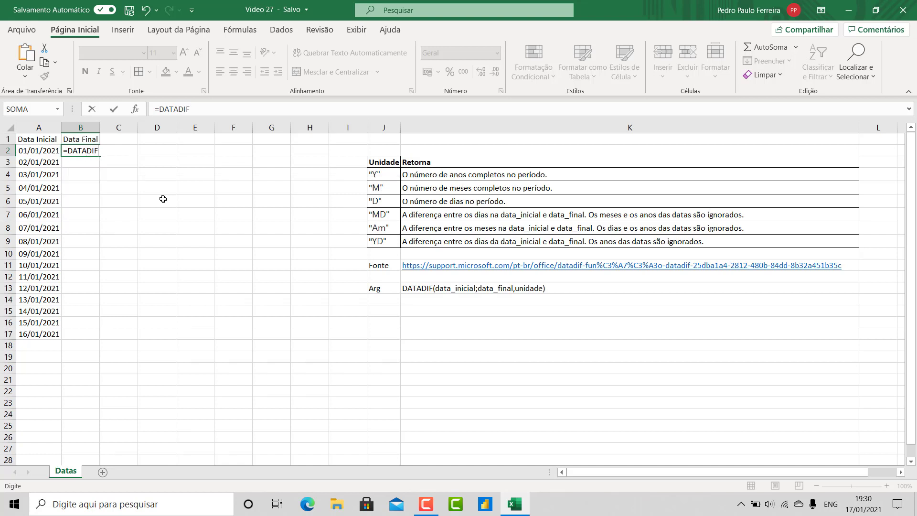
pyautogui.write('(')
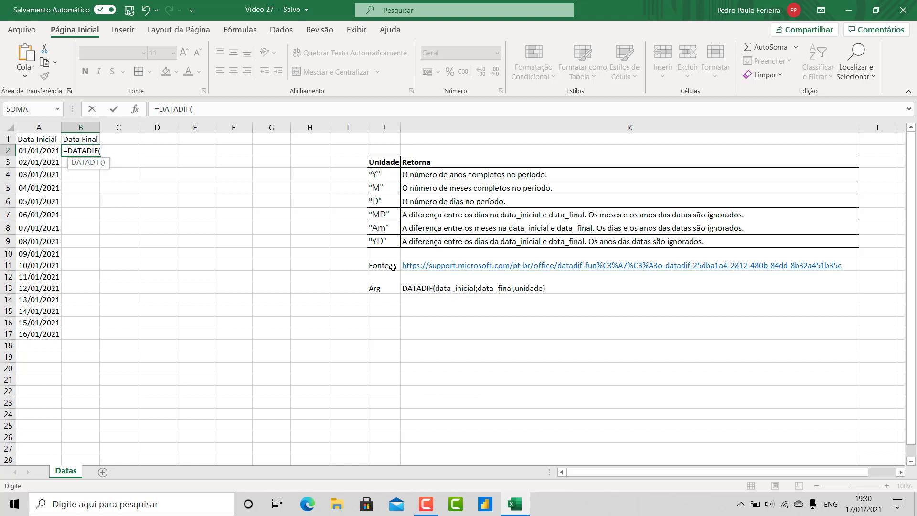
# Step: Complete the B2 formula as =DATADIF(A2;HOJE();"D") to count the days from the initial date until today
pyautogui.click(28, 150)
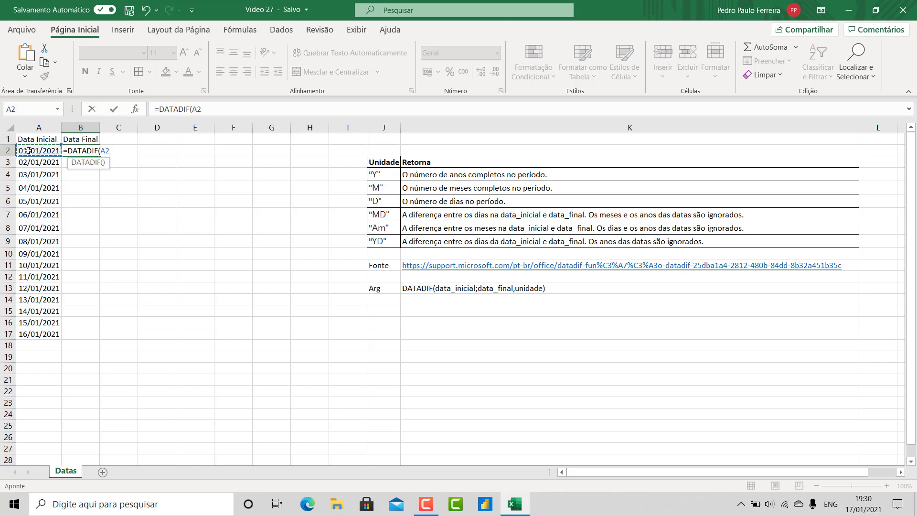
pyautogui.write(';hoje')
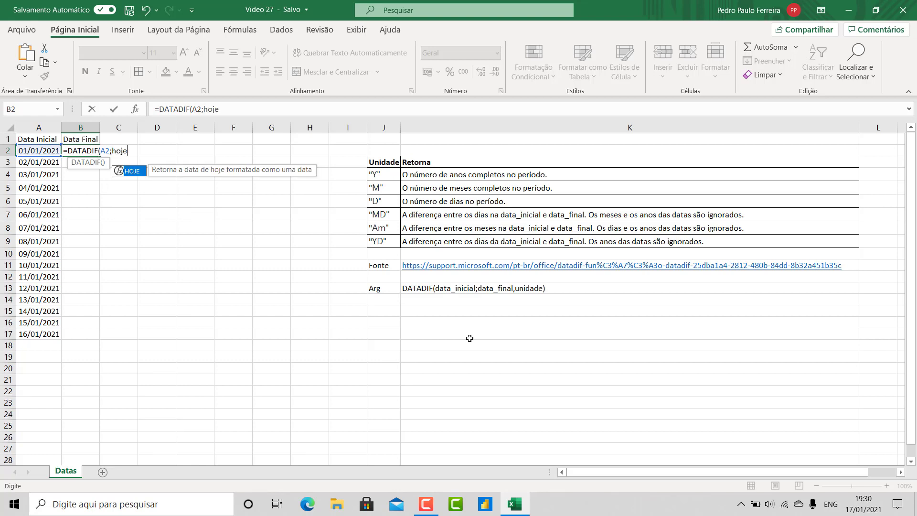
pyautogui.write('()')
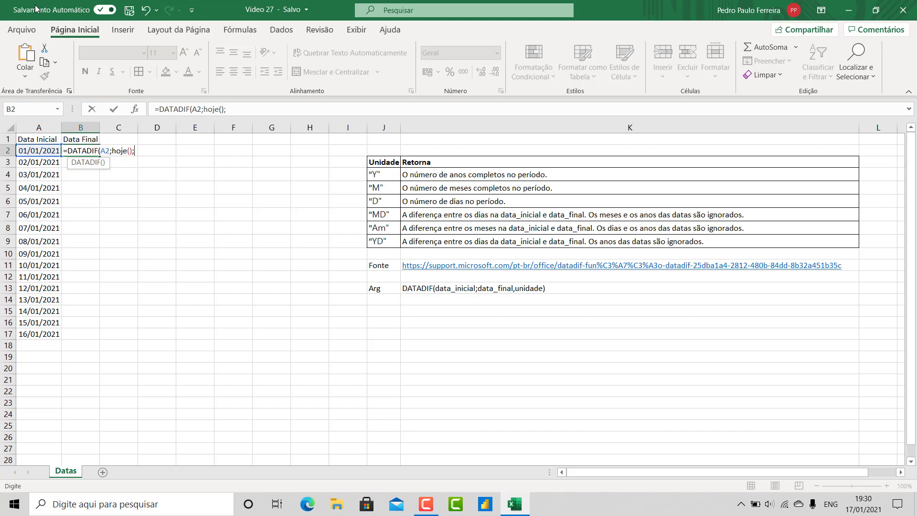
pyautogui.write(';')
pyautogui.write('"D)')
pyautogui.press('BackSpace')
pyautogui.write('")')
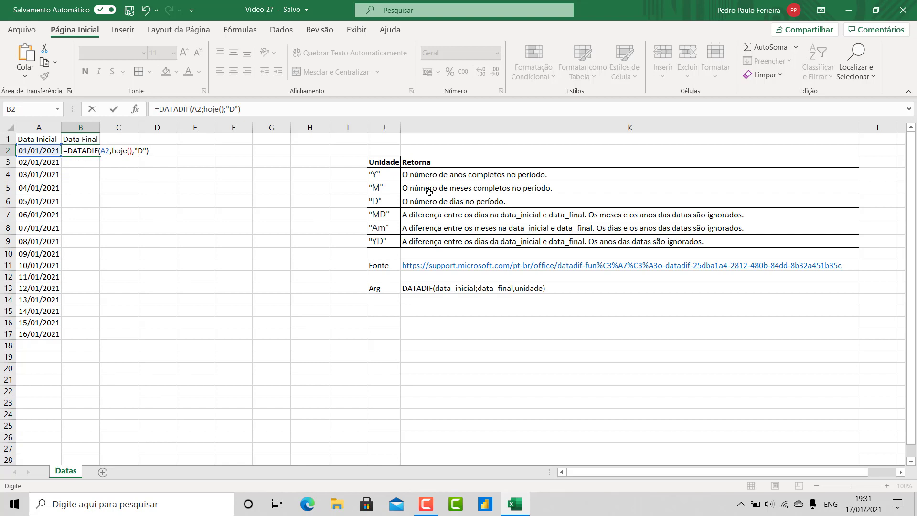
pyautogui.press('Return')
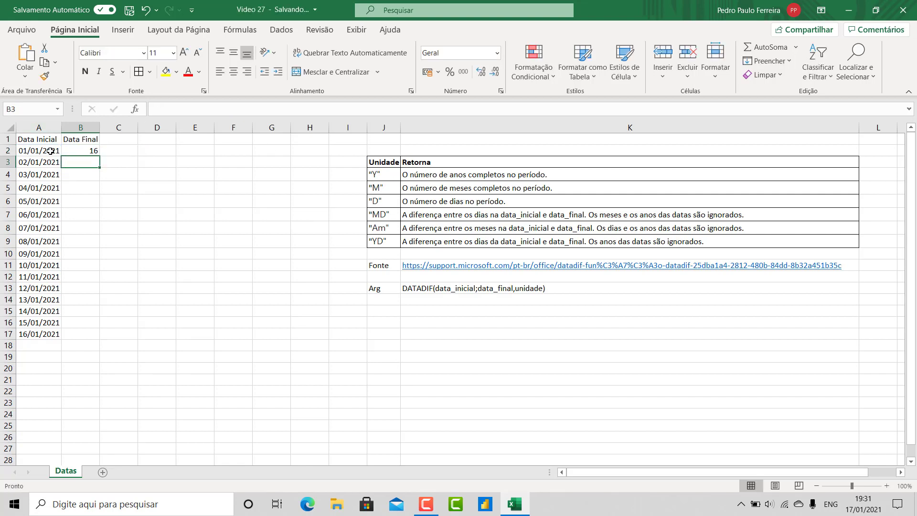
# Step: Fill the day-difference formula from B2 down to B17
pyautogui.moveTo(48, 151); pyautogui.dragTo(70, 148)
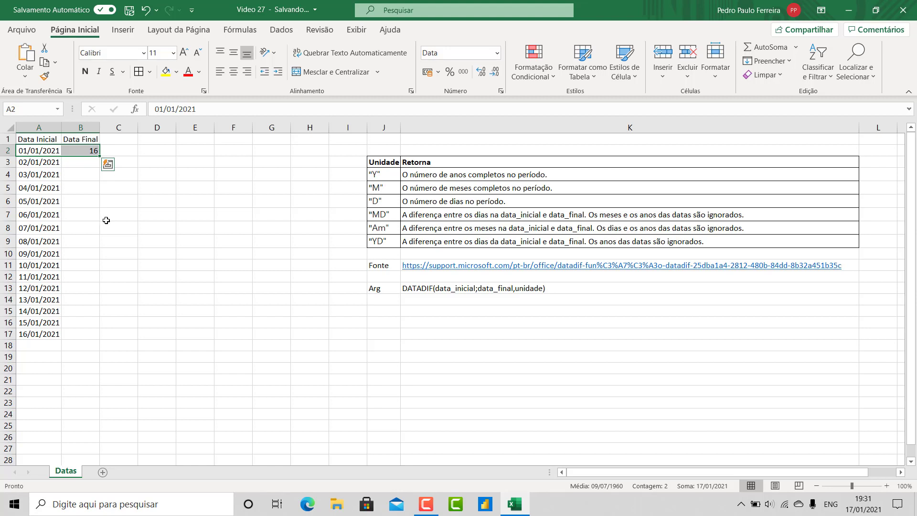
pyautogui.click(80, 171)
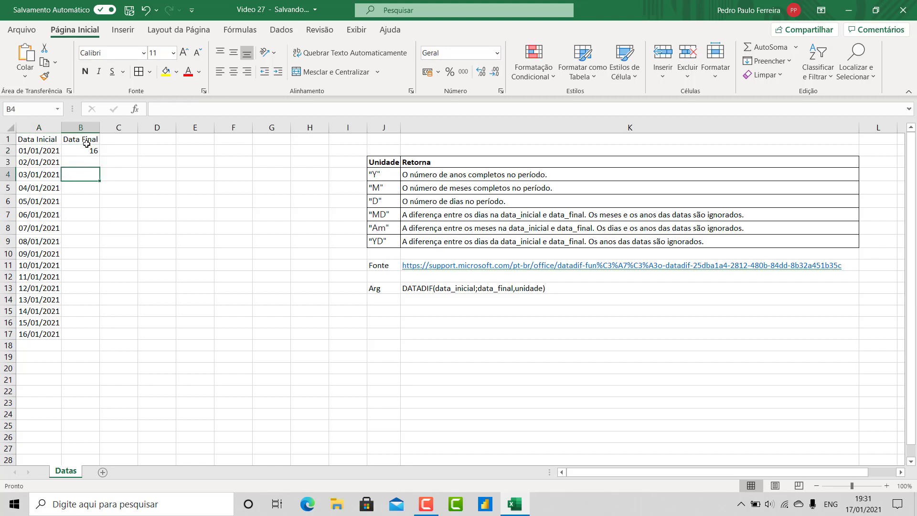
pyautogui.click(84, 151)
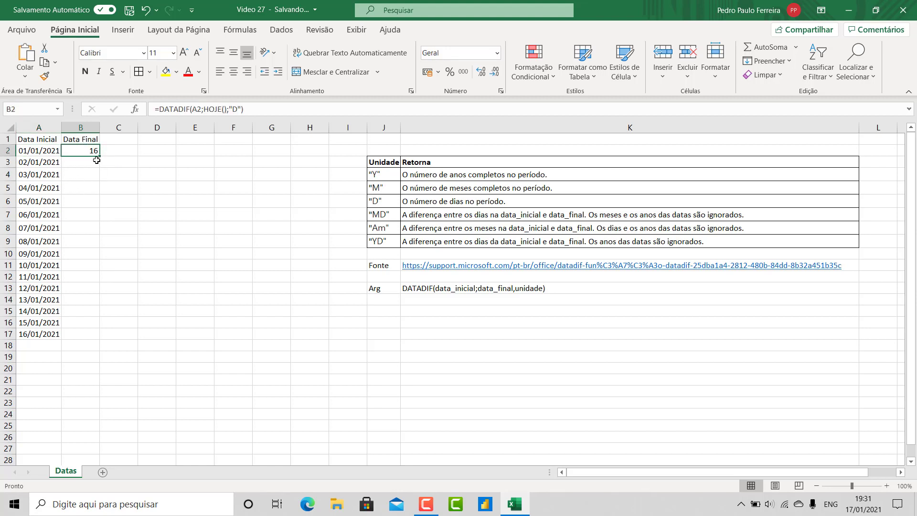
pyautogui.moveTo(100, 158); pyautogui.dragTo(94, 336)
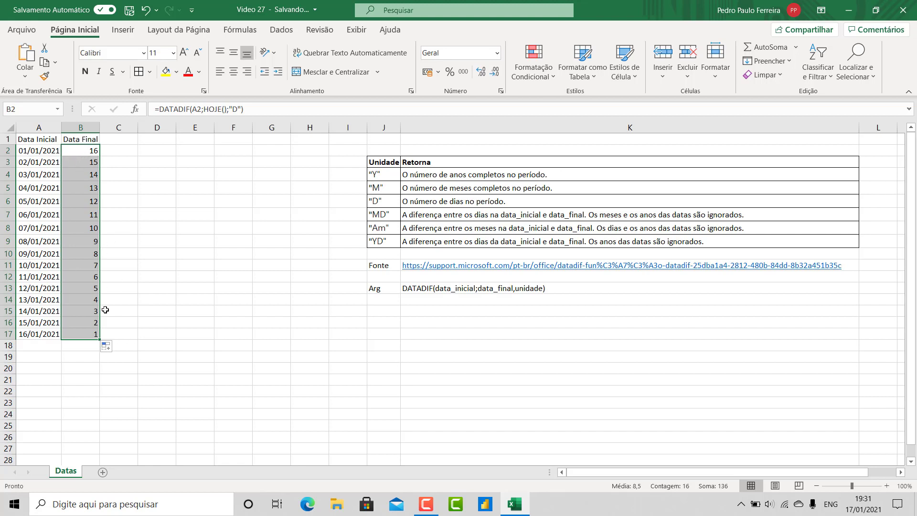
# Step: Change the unit in B2's DATADIF formula to "Y" and fill it down to B17
pyautogui.click(89, 149)
pyautogui.click(242, 110)
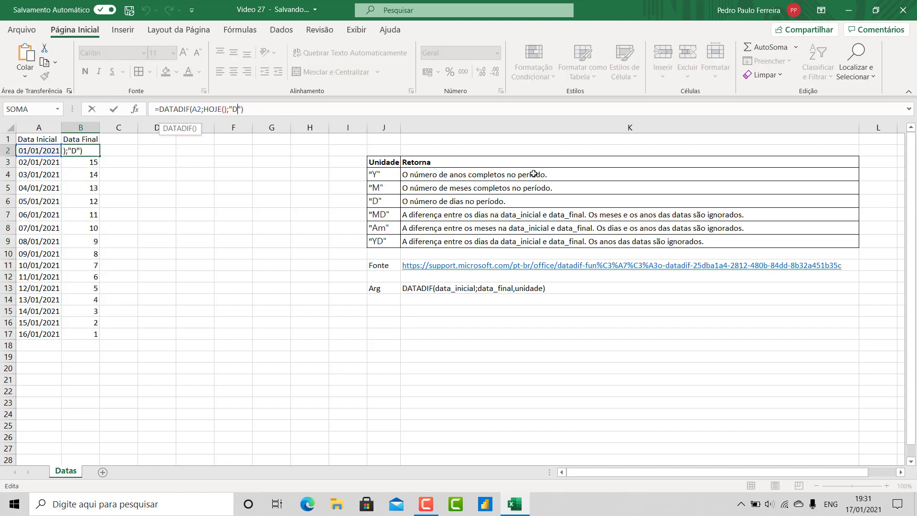
pyautogui.press('BackSpace')
pyautogui.write('Y')
pyautogui.click(256, 111)
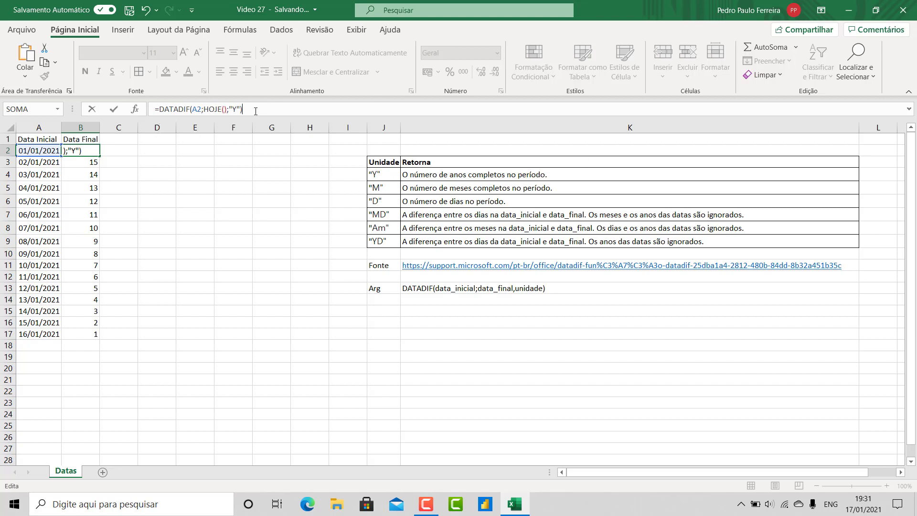
pyautogui.press('Return')
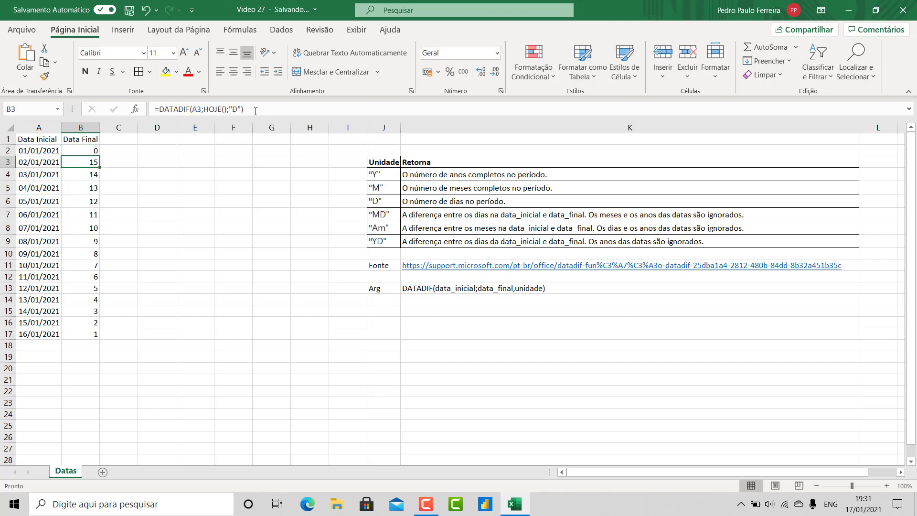
pyautogui.click(92, 151)
pyautogui.moveTo(99, 156); pyautogui.dragTo(99, 339)
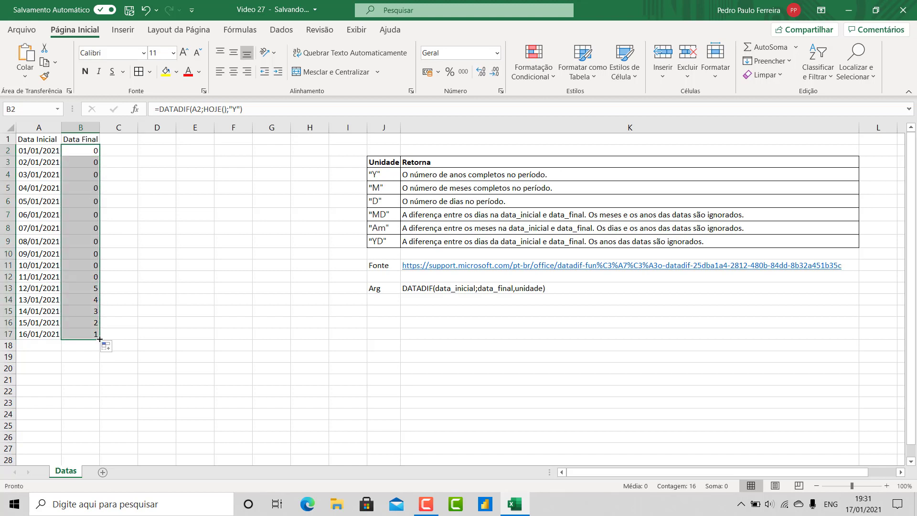
# Step: Change the unit in B2's DATADIF formula to "M" and fill it down to B17
pyautogui.click(82, 152)
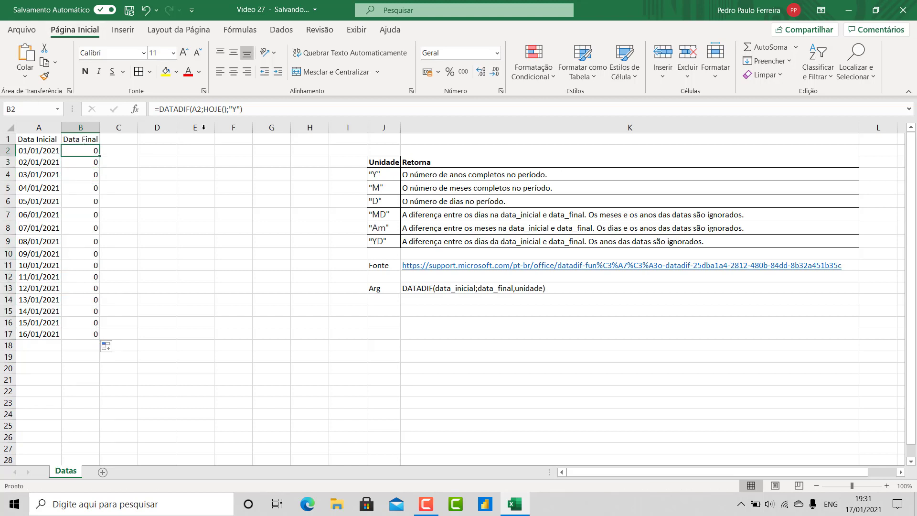
pyautogui.click(237, 109)
pyautogui.press('BackSpace')
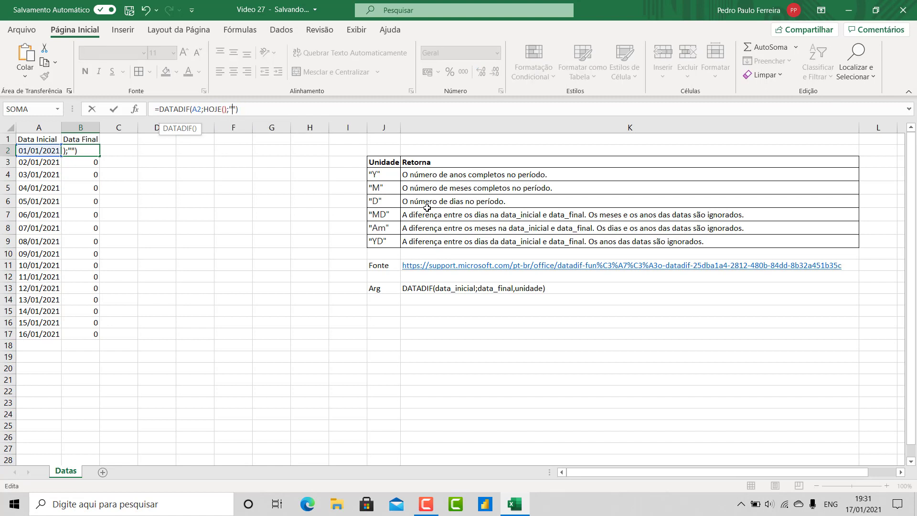
pyautogui.write('M')
pyautogui.press('Return')
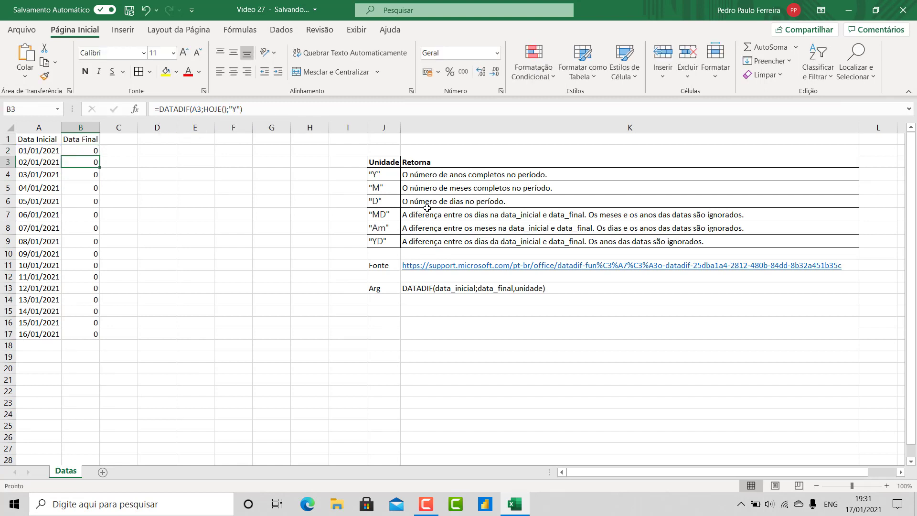
pyautogui.click(77, 152)
pyautogui.moveTo(100, 157); pyautogui.dragTo(91, 345)
# Step: Try replacing HOJE() with 31/12/2021 as the end date in B2's DATADIF formula
pyautogui.click(75, 151)
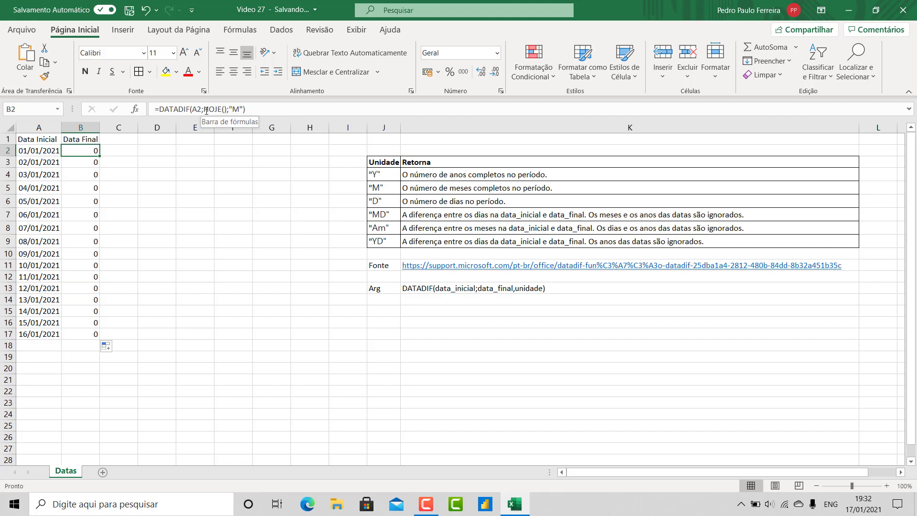
pyautogui.moveTo(204, 109); pyautogui.dragTo(228, 109)
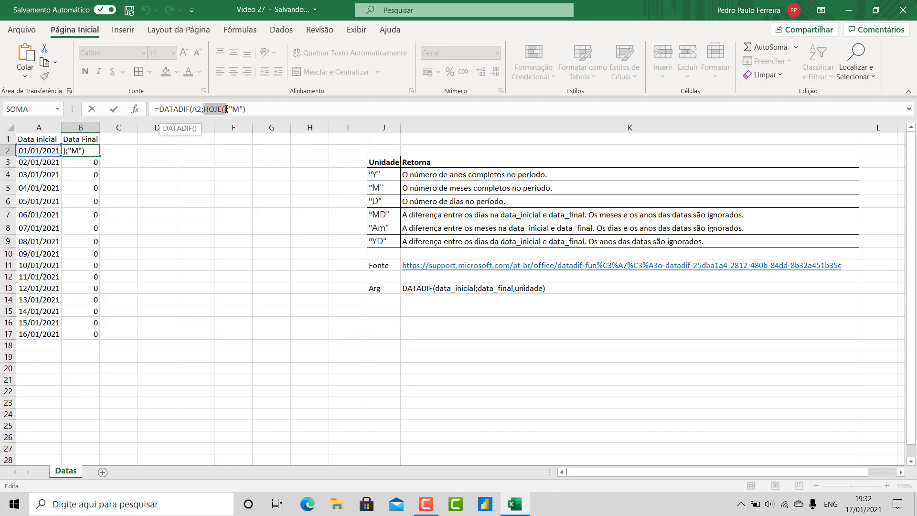
pyautogui.write('31/12/2021')
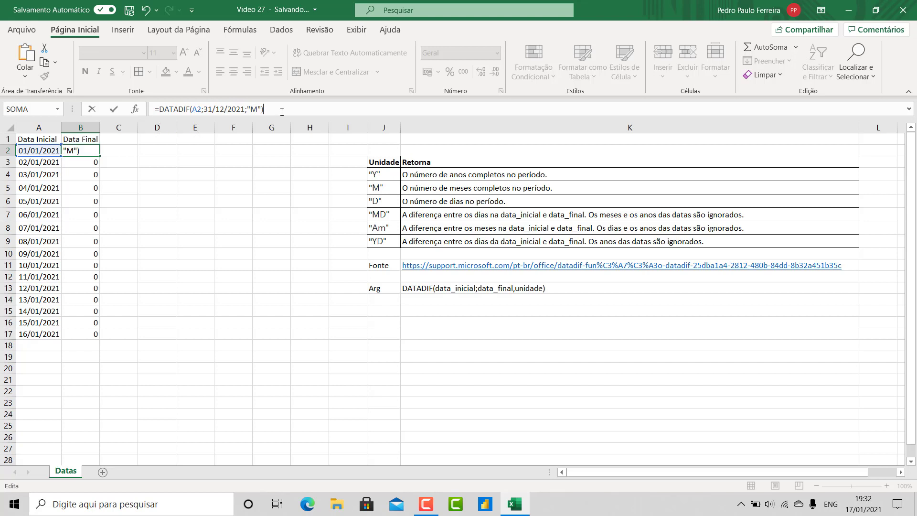
pyautogui.press('Return')
# Step: Put HOJE() back as the end date in B2's DATADIF formula
pyautogui.click(94, 151)
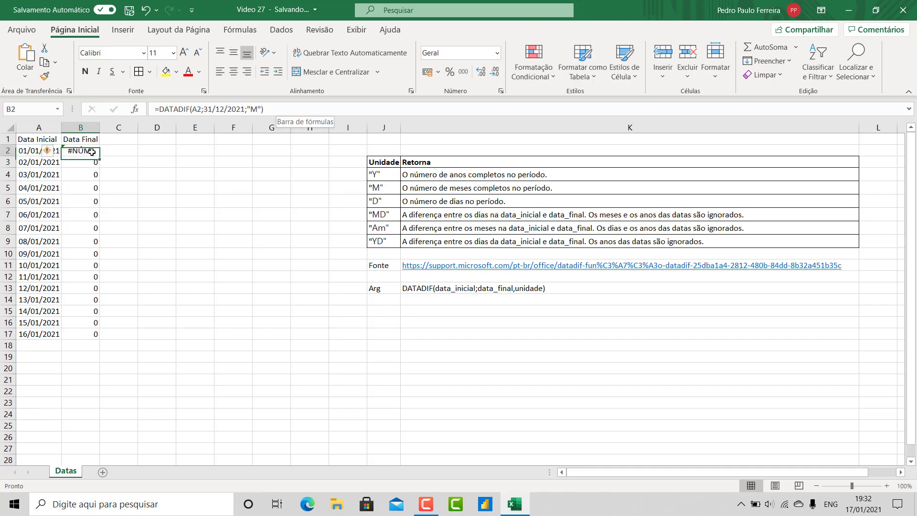
pyautogui.click(215, 110)
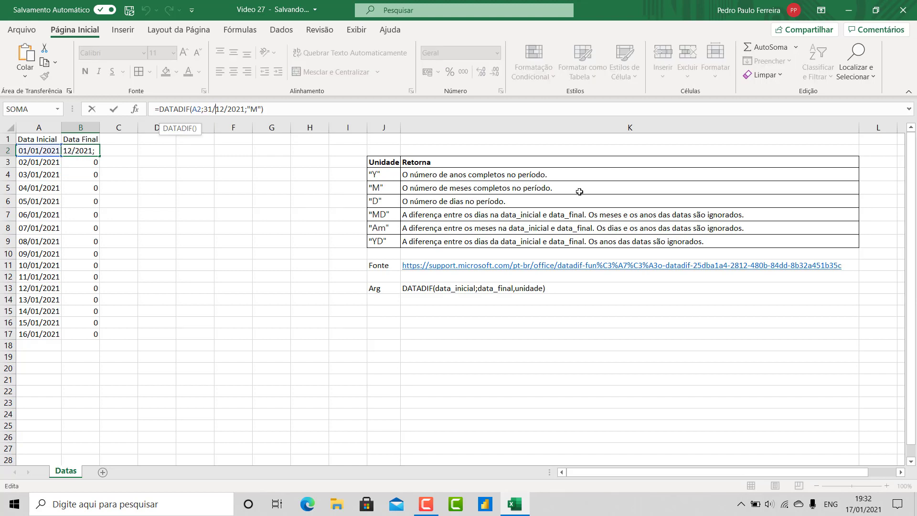
pyautogui.click(245, 110)
pyautogui.press('BackSpace')
pyautogui.press('BackSpace')
pyautogui.press('BackSpace')
pyautogui.press('BackSpace')
pyautogui.press('BackSpace')
pyautogui.press('BackSpace')
pyautogui.press('BackSpace')
pyautogui.press('BackSpace')
pyautogui.press('BackSpace')
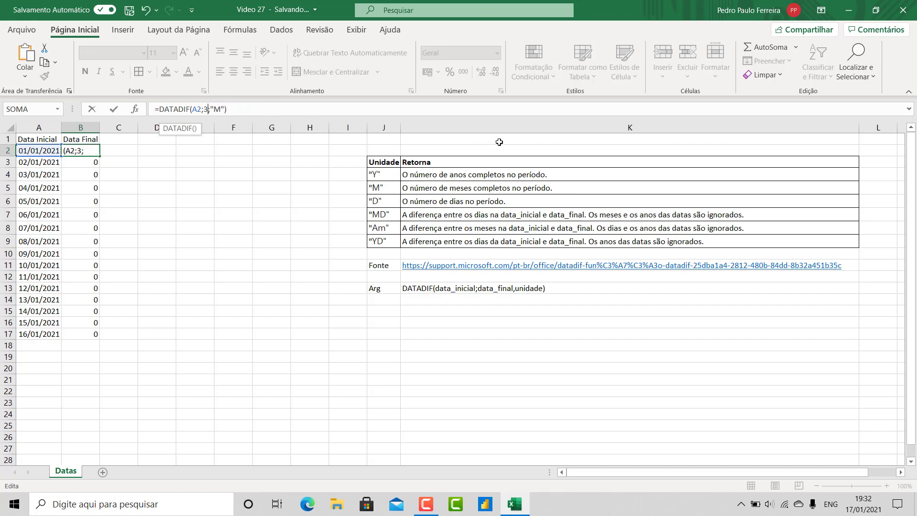
pyautogui.press('BackSpace')
pyautogui.write('hoje()')
pyautogui.press('Return')
# Step: Move the formulas in B2:B17 to C2:C17 and head the column "Resultado" in C1
pyautogui.press('Up')
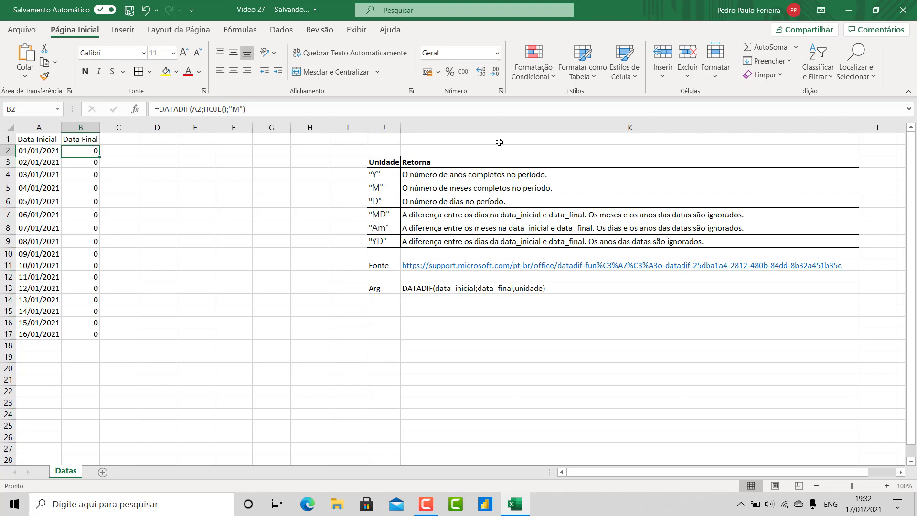
pyautogui.hotkey('ctrl', 'shift', 'Down')
pyautogui.hotkey('ctrl', 'x')
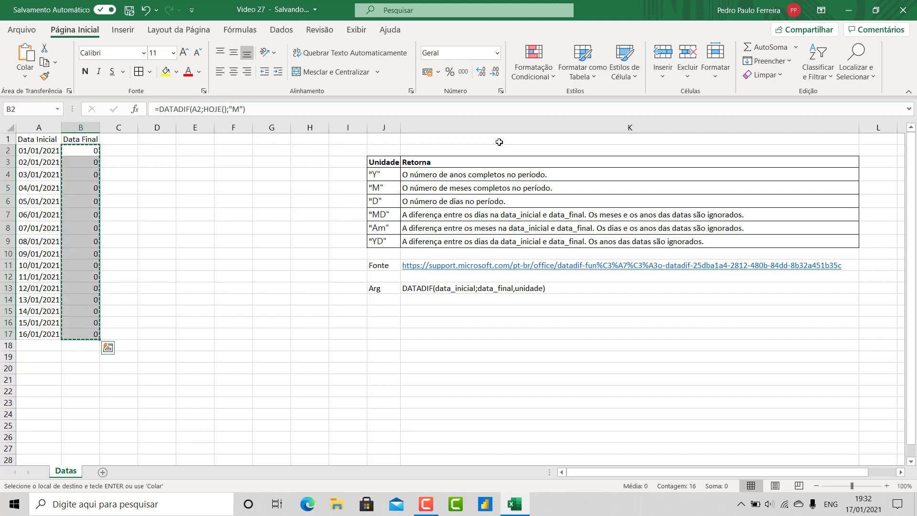
pyautogui.press('Right')
pyautogui.hotkey('ctrl', 'v')
pyautogui.press('Up')
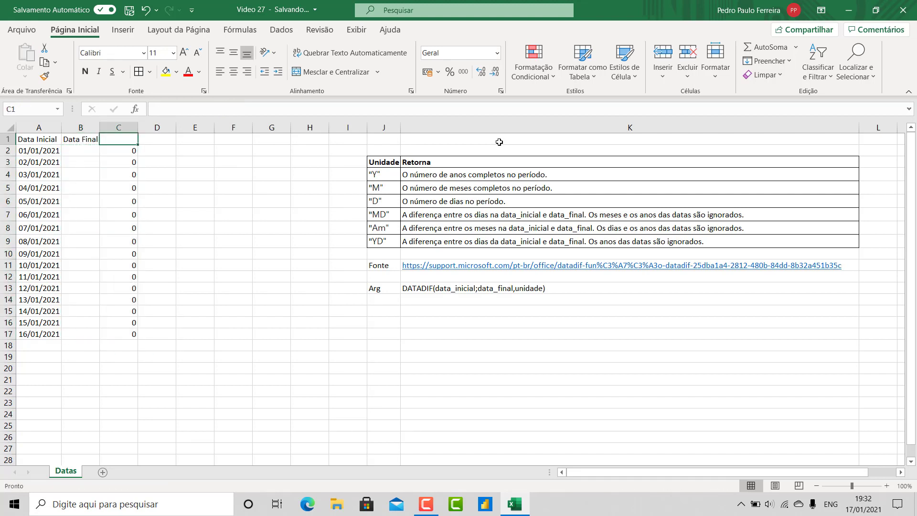
pyautogui.write('Resultado')
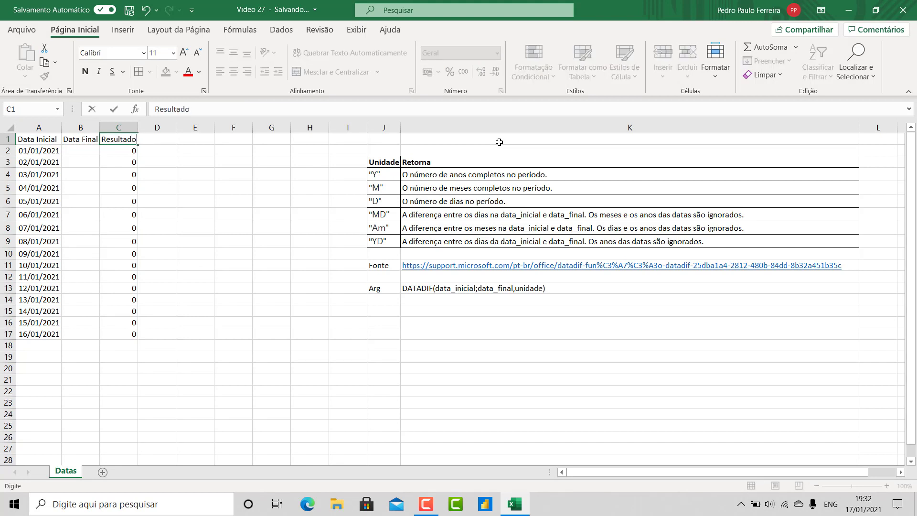
# Step: Enter the end date 31/12/2021 in B2 and fill it down as a daily series to B17
pyautogui.press('Left')
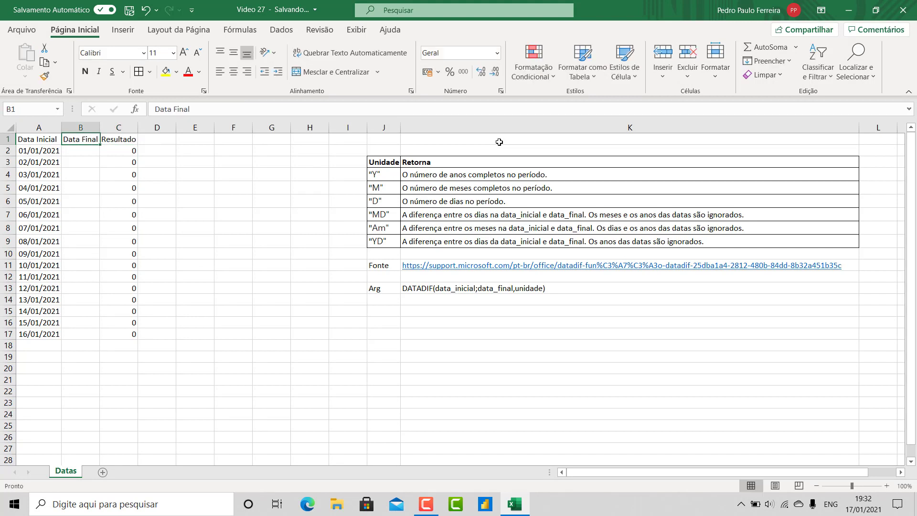
pyautogui.press('Down')
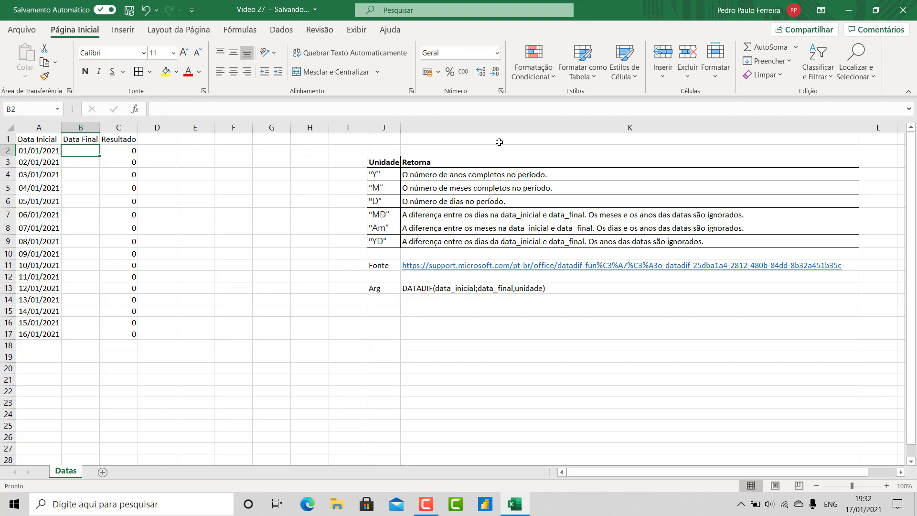
pyautogui.write('31/')
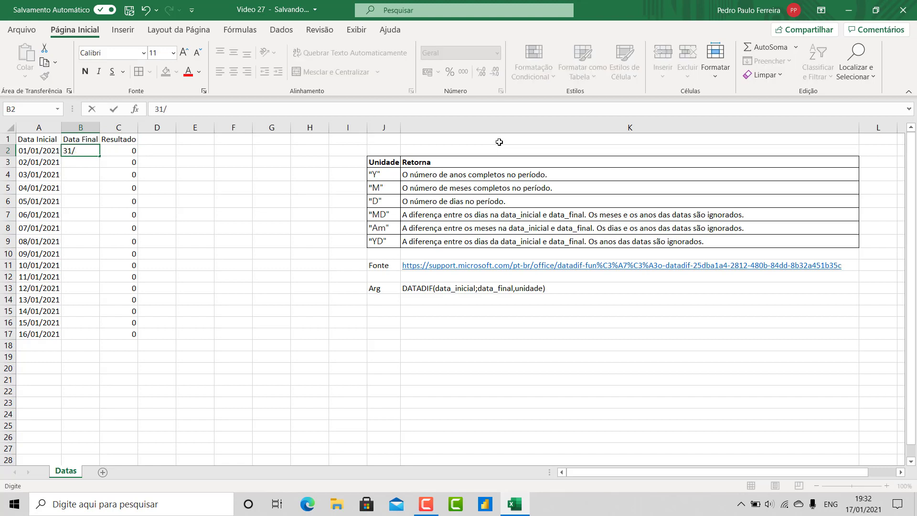
pyautogui.write('12/2021')
pyautogui.press('Return')
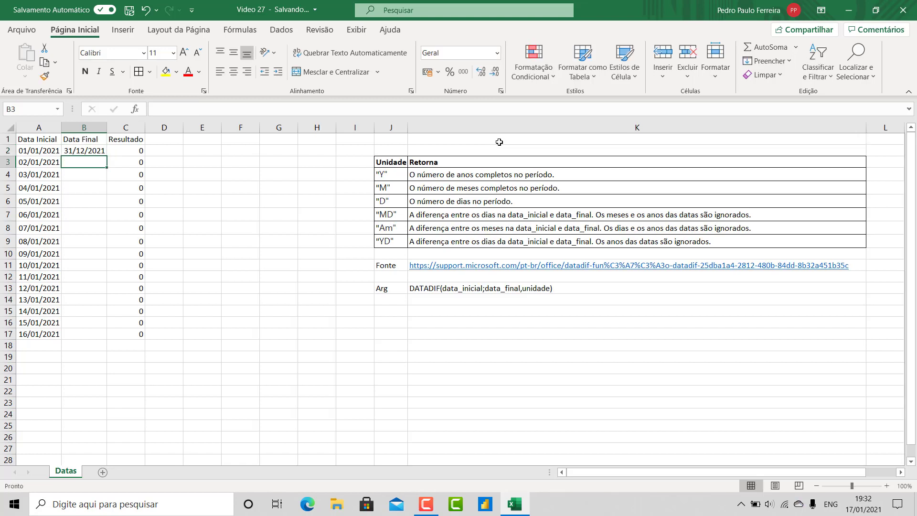
pyautogui.click(103, 148)
pyautogui.moveTo(107, 156); pyautogui.dragTo(103, 341)
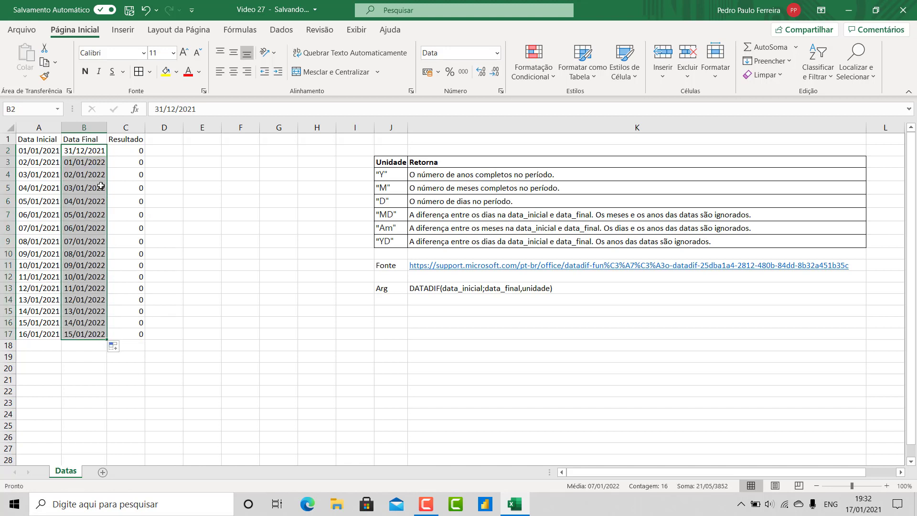
pyautogui.moveTo(100, 165); pyautogui.dragTo(102, 334)
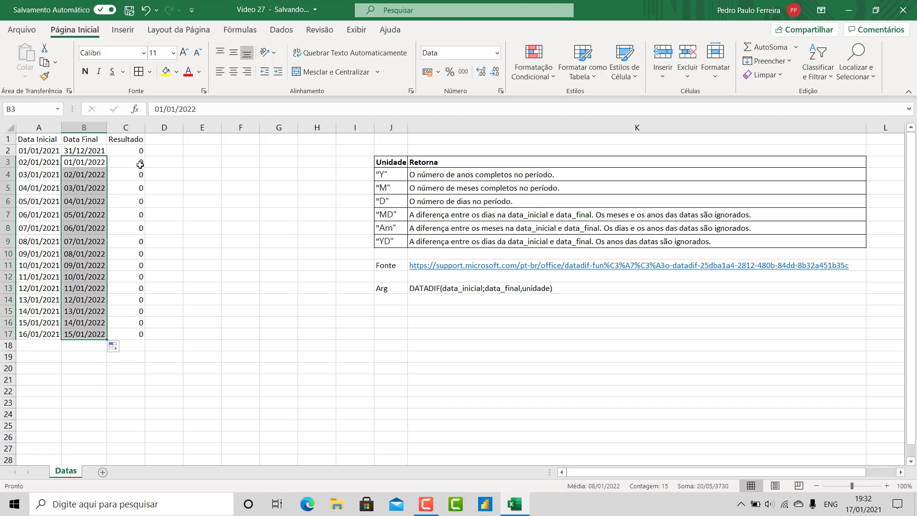
# Step: Replace HOJE() with B2 as the end date in C2's DATADIF formula and fill it down to C17
pyautogui.click(130, 150)
pyautogui.click(227, 109)
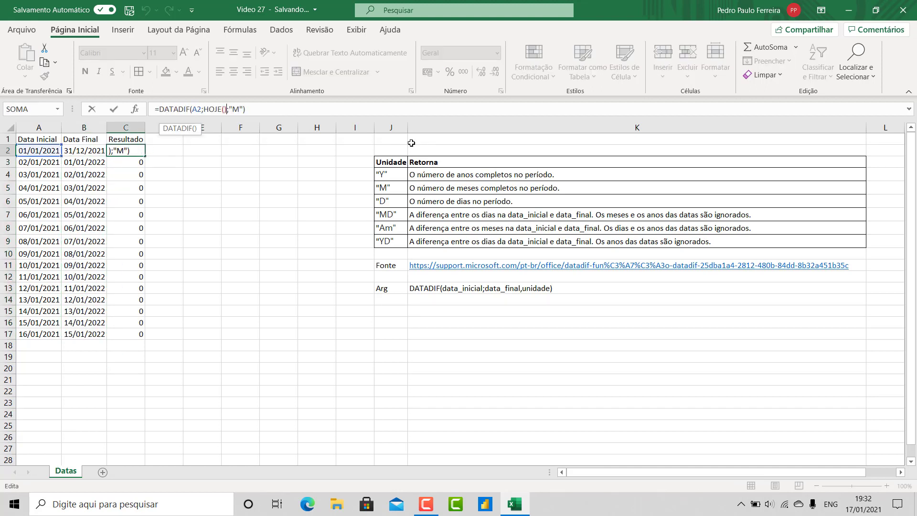
pyautogui.press('BackSpace')
pyautogui.press('BackSpace')
pyautogui.press('BackSpace')
pyautogui.press('BackSpace')
pyautogui.press('BackSpace')
pyautogui.press('BackSpace')
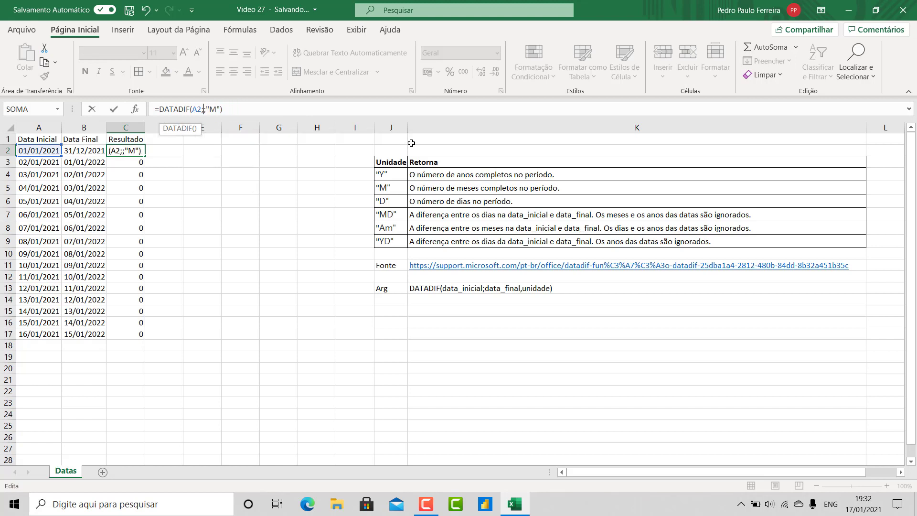
pyautogui.click(97, 152)
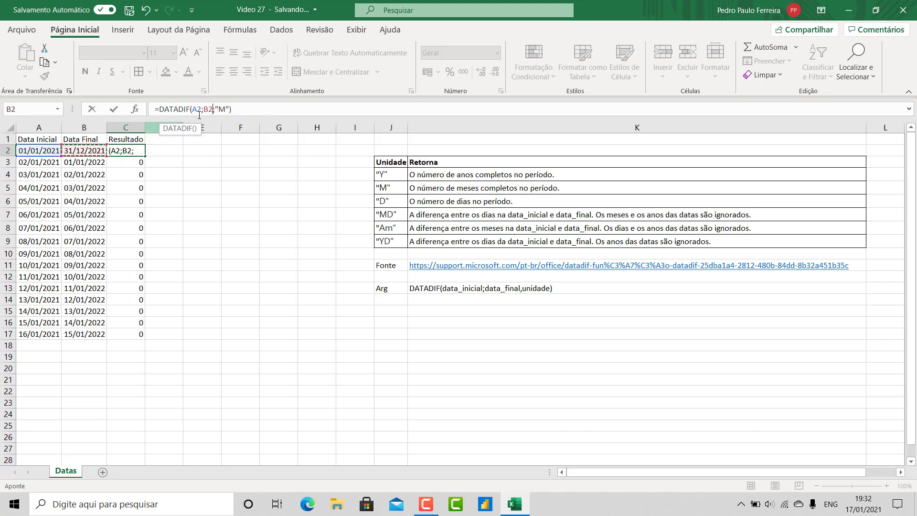
pyautogui.click(248, 103)
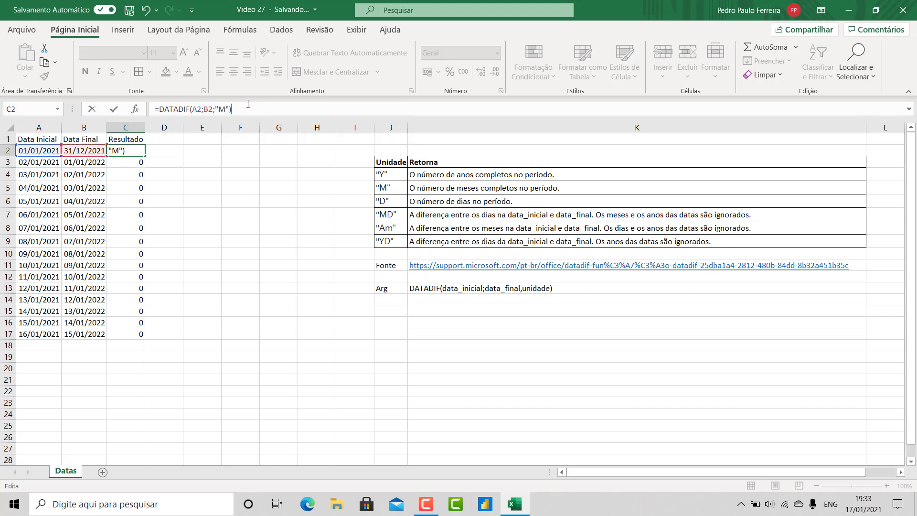
pyautogui.press('Return')
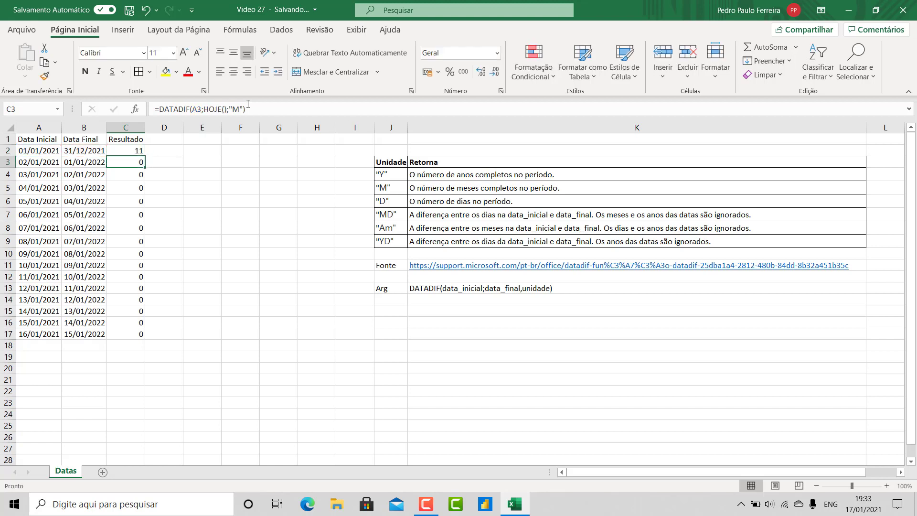
pyautogui.click(125, 149)
pyautogui.doubleClick(146, 157)
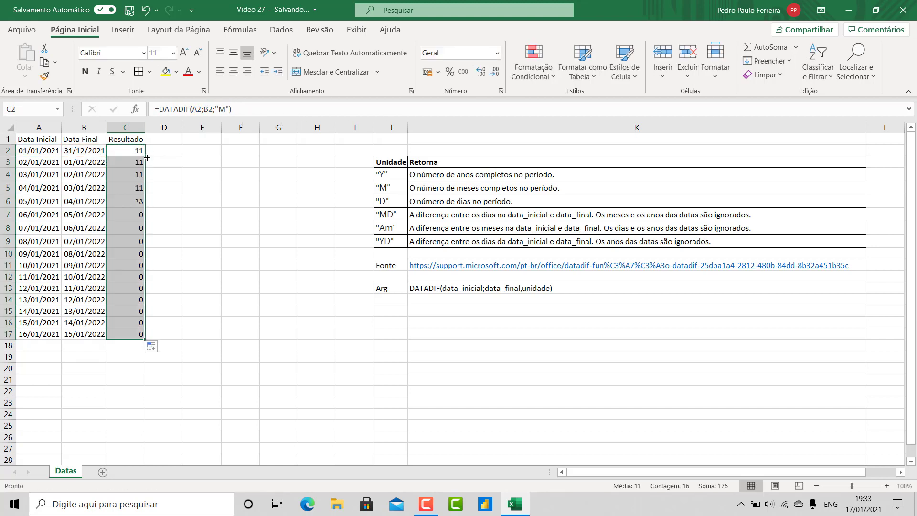
pyautogui.click(119, 152)
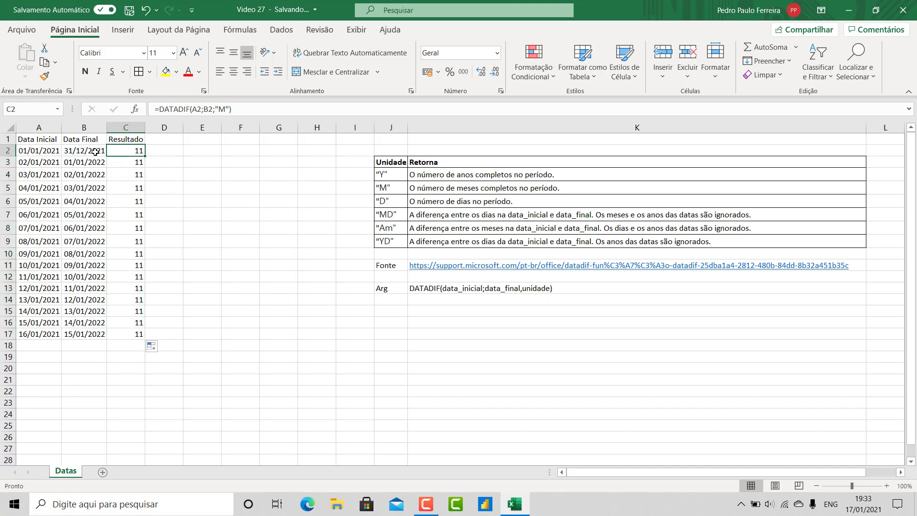
pyautogui.click(47, 151)
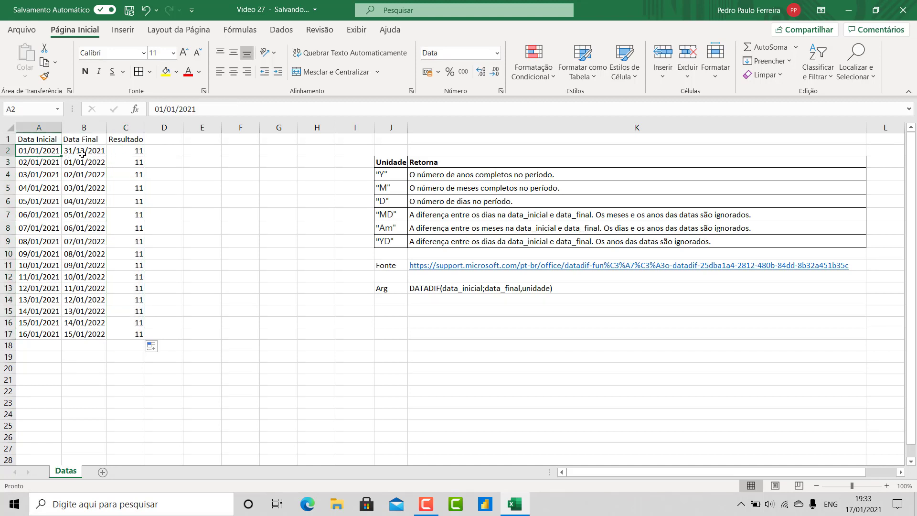
# Step: Change the unit in C2's DATADIF formula to "D" and fill it down to C17
pyautogui.moveTo(122, 149); pyautogui.dragTo(140, 334)
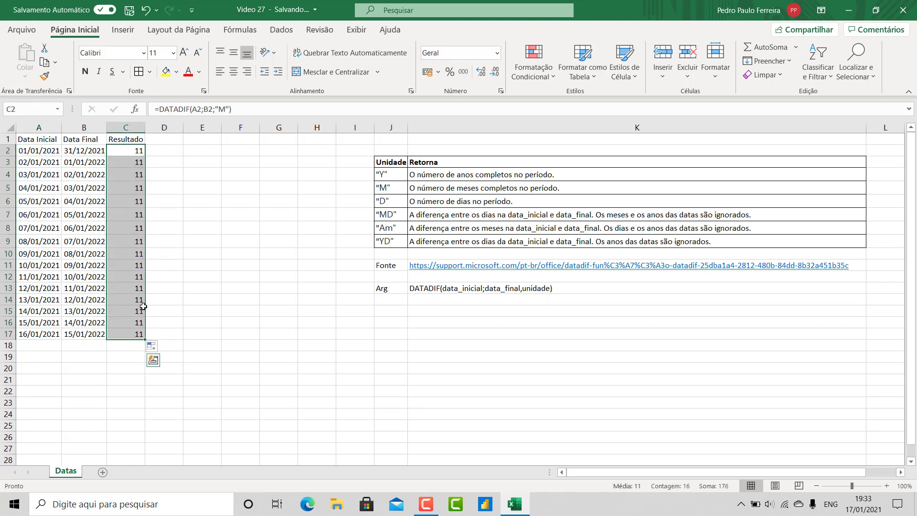
pyautogui.click(224, 110)
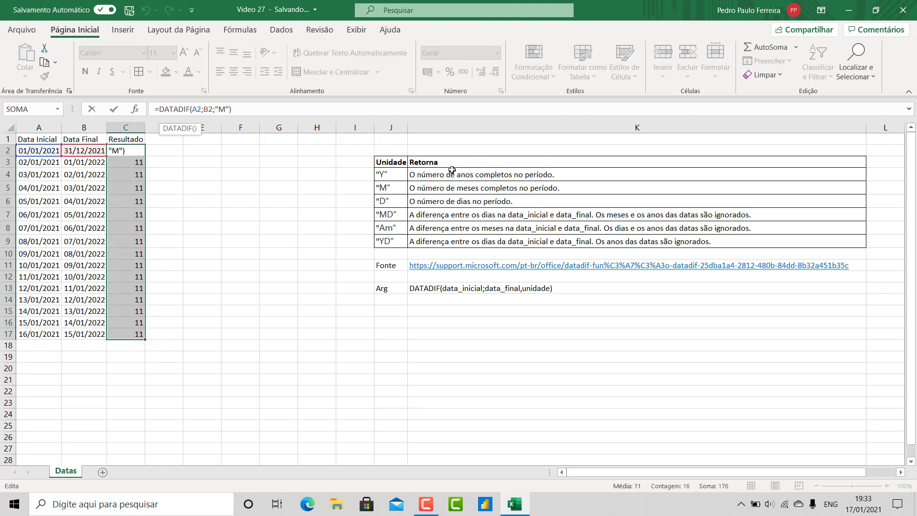
pyautogui.press('BackSpace')
pyautogui.write('D')
pyautogui.press('Return')
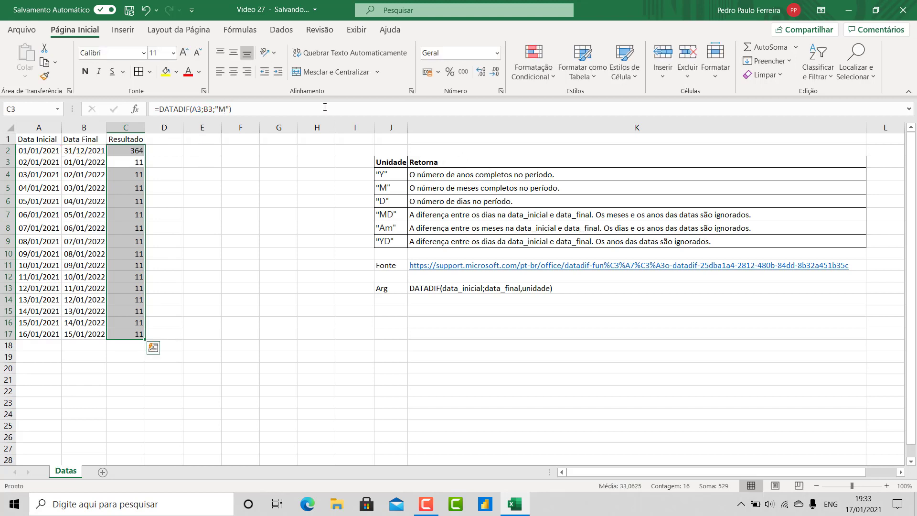
pyautogui.click(125, 151)
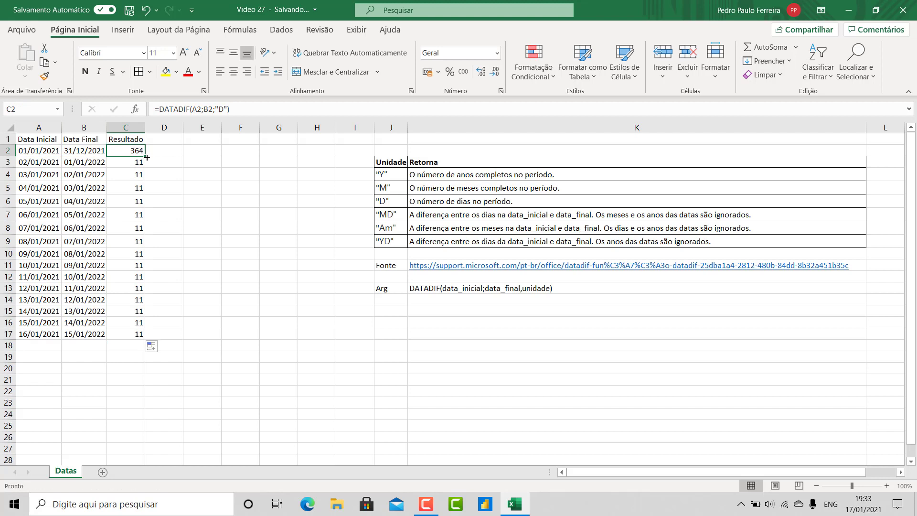
pyautogui.doubleClick(145, 156)
pyautogui.click(130, 176)
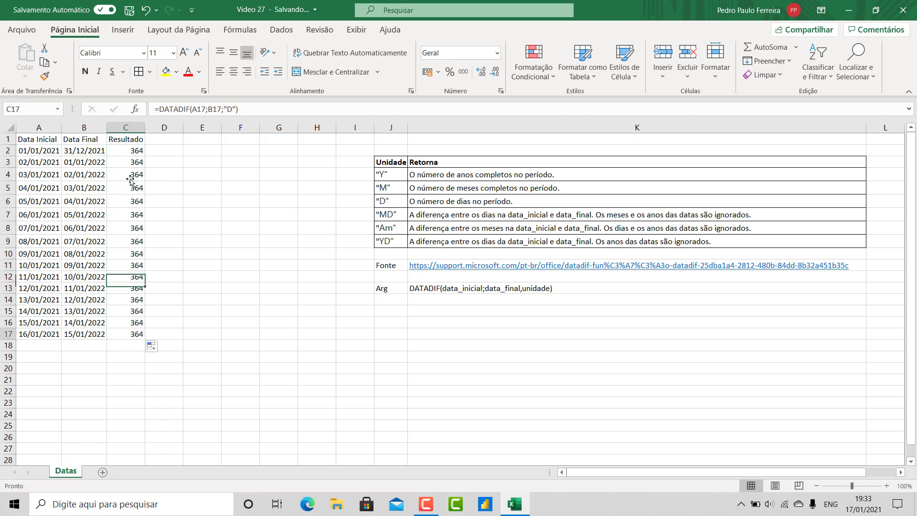
pyautogui.doubleClick(131, 177)
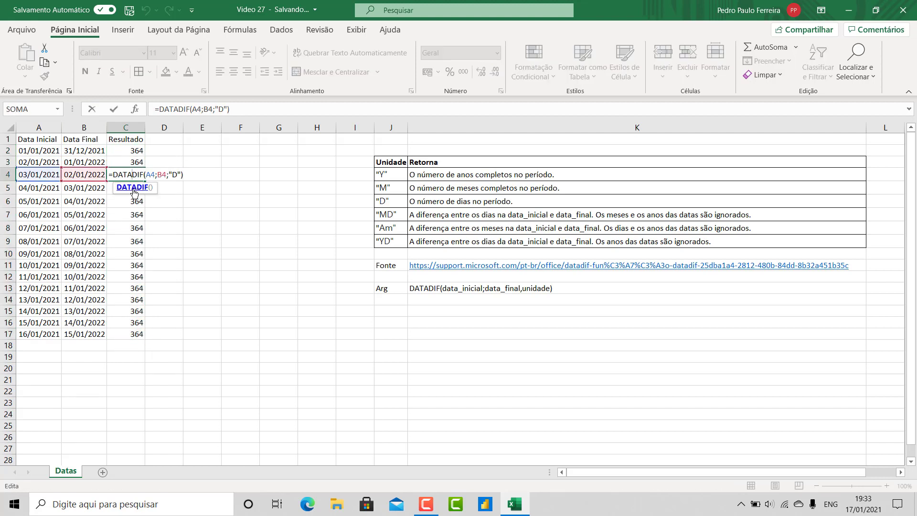
pyautogui.press('Escape')
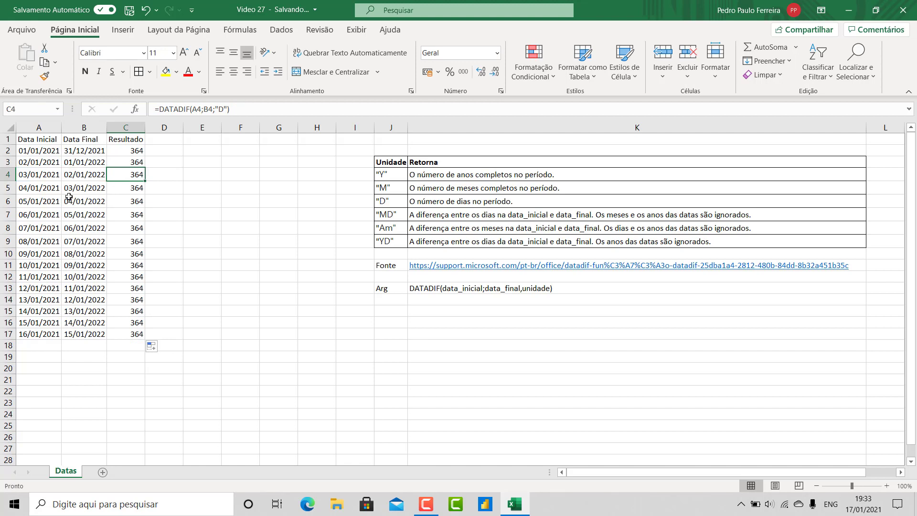
# Step: Clear the end dates in B3:B17 and the result formulas in C3:C17
pyautogui.click(89, 162)
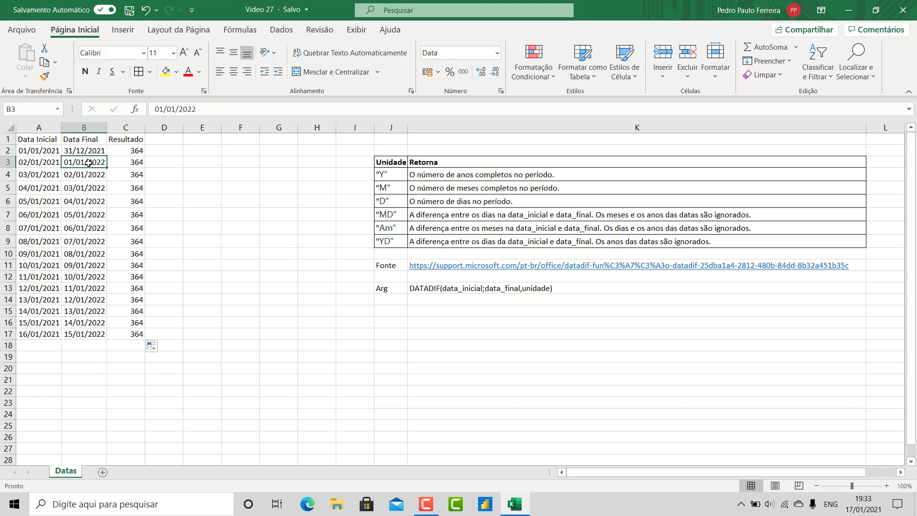
pyautogui.hotkey('ctrl', 'shift', 'Down')
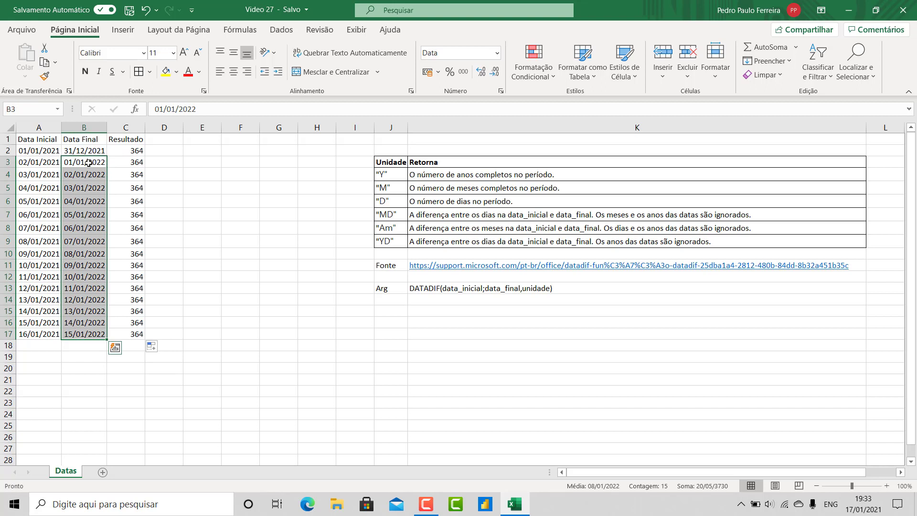
pyautogui.press('Delete')
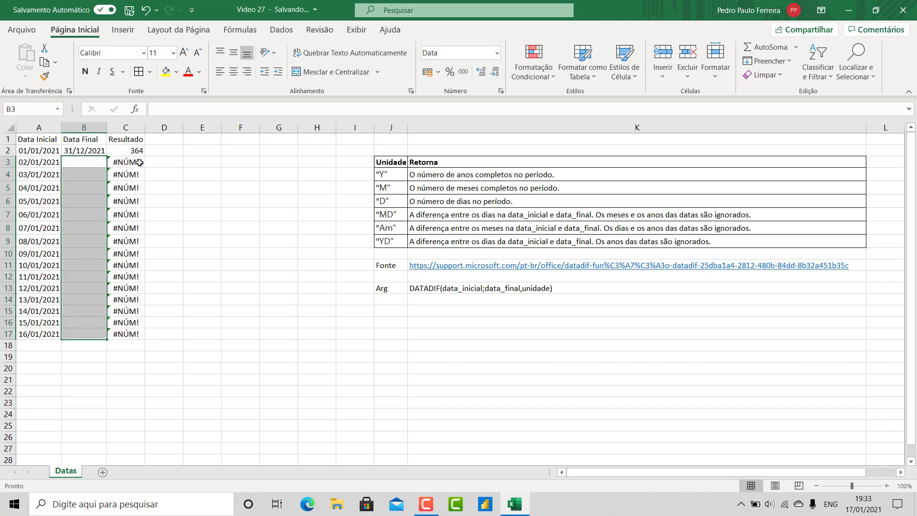
pyautogui.moveTo(125, 162); pyautogui.dragTo(133, 336)
pyautogui.press('Delete')
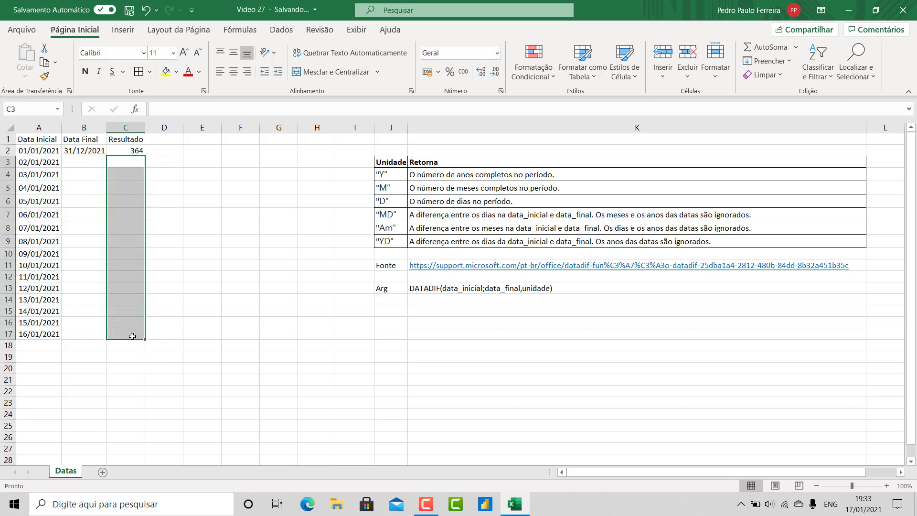
# Step: Enter the end date 13/07/2021 in B2
pyautogui.click(98, 151)
pyautogui.write('13/0')
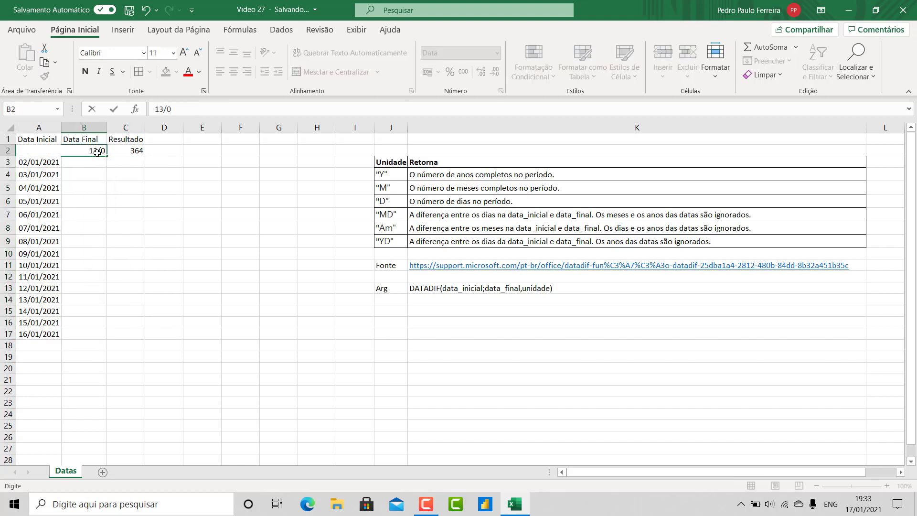
pyautogui.write('7/2021')
pyautogui.press('Return')
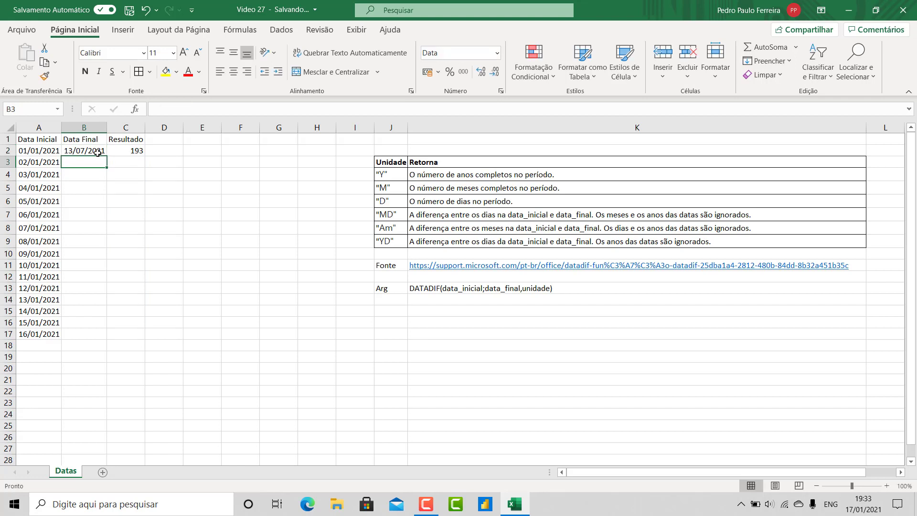
# Step: Replace the DATADIF formula in C2 with the direct subtraction =B2-A2 and check it against the two dates
pyautogui.click(123, 152)
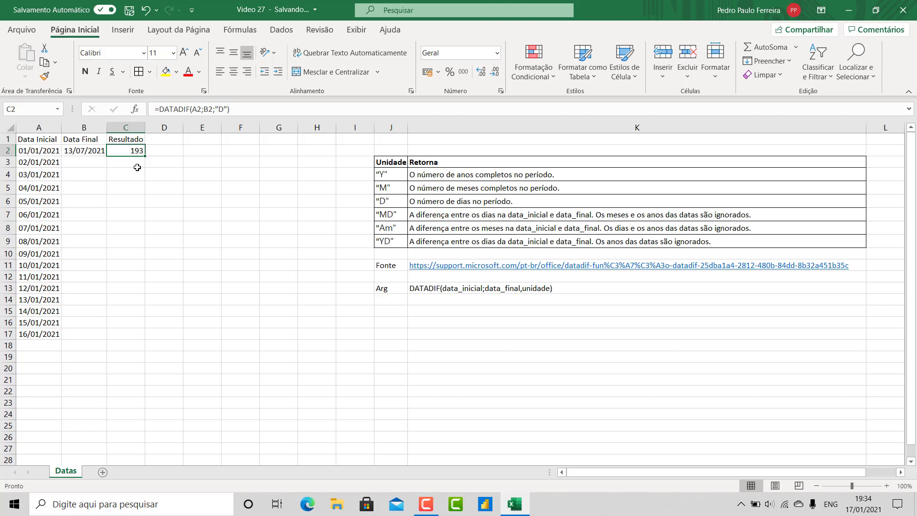
pyautogui.press('Delete')
pyautogui.write('=')
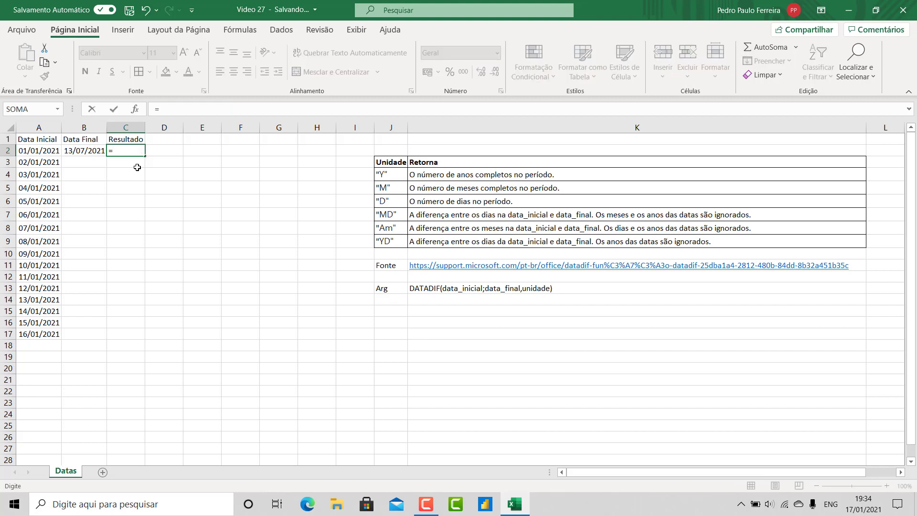
pyautogui.press('Left')
pyautogui.write('-')
pyautogui.press('Left')
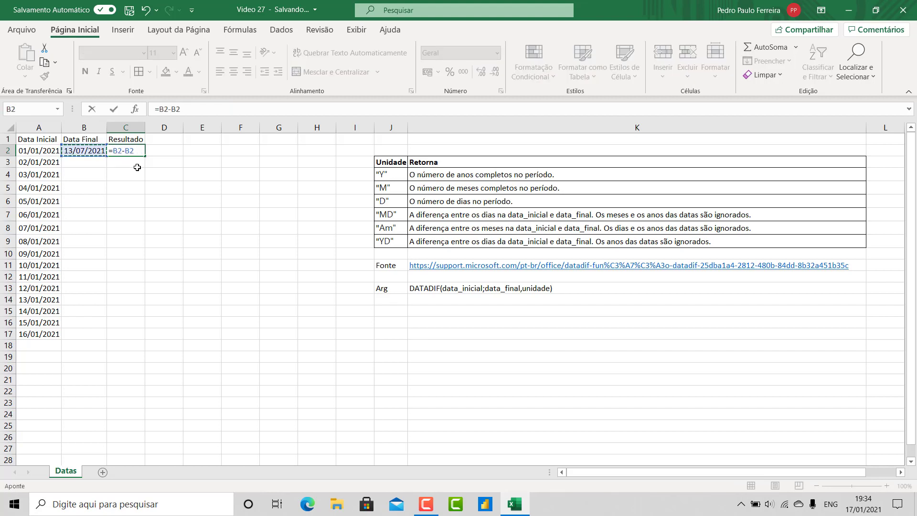
pyautogui.press('Left')
pyautogui.press('Return')
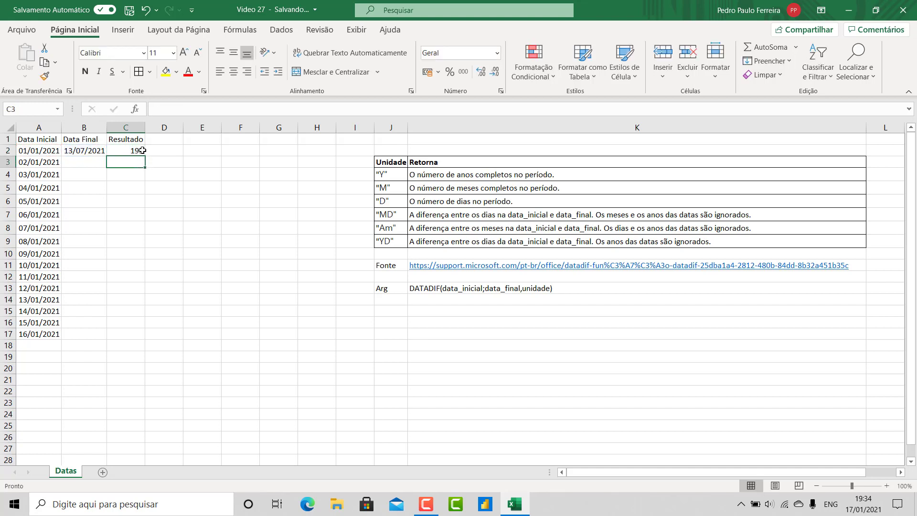
pyautogui.click(142, 150)
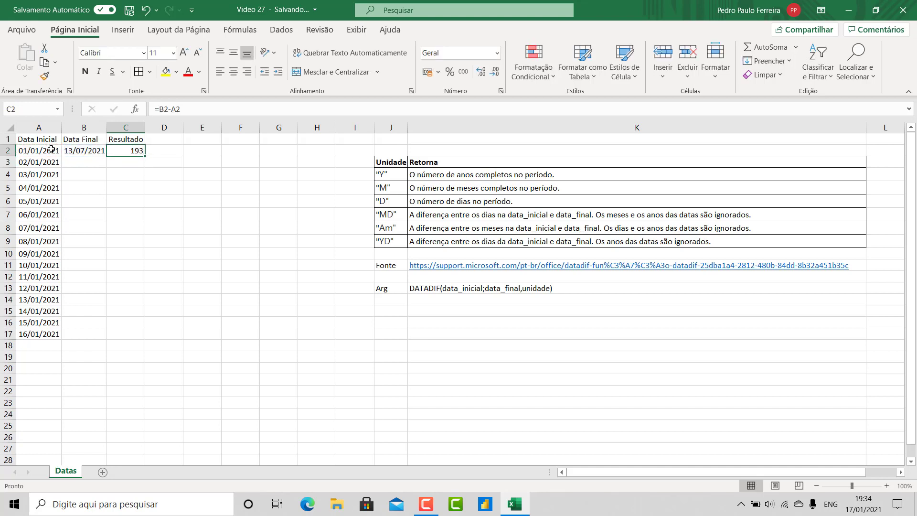
pyautogui.moveTo(52, 150); pyautogui.dragTo(102, 150)
pyautogui.click(122, 150)
# Step: Review the DATADIF unit table in J4:K9, the source link in row 11 and the argument syntax in row 13
pyautogui.moveTo(393, 175); pyautogui.dragTo(417, 243)
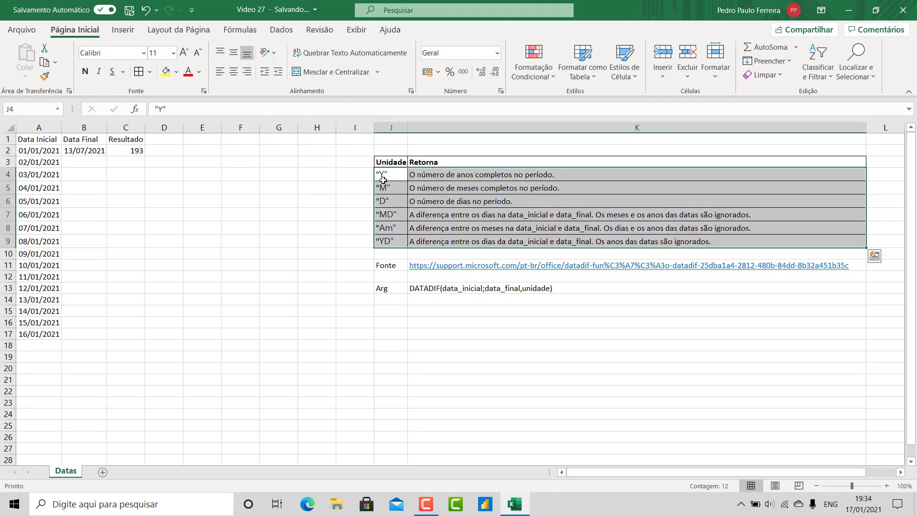
pyautogui.moveTo(385, 177); pyautogui.dragTo(396, 225)
pyautogui.click(396, 215)
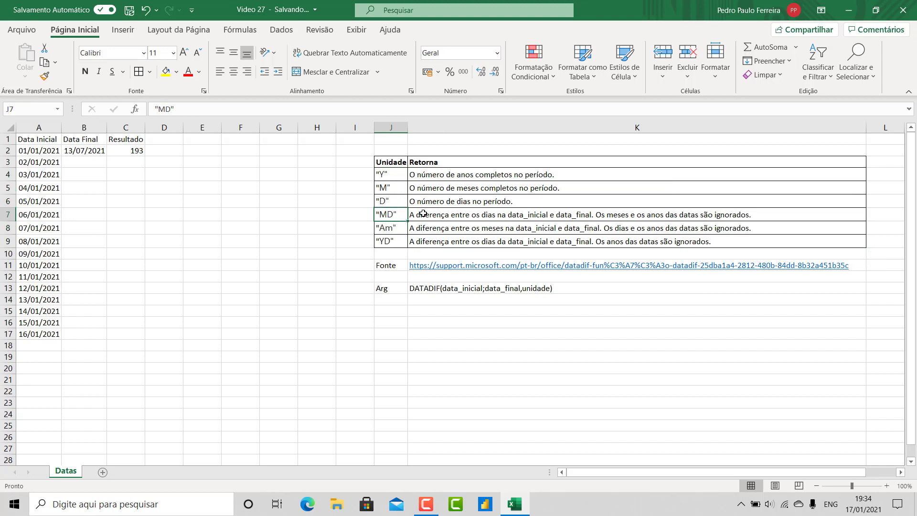
pyautogui.click(390, 230)
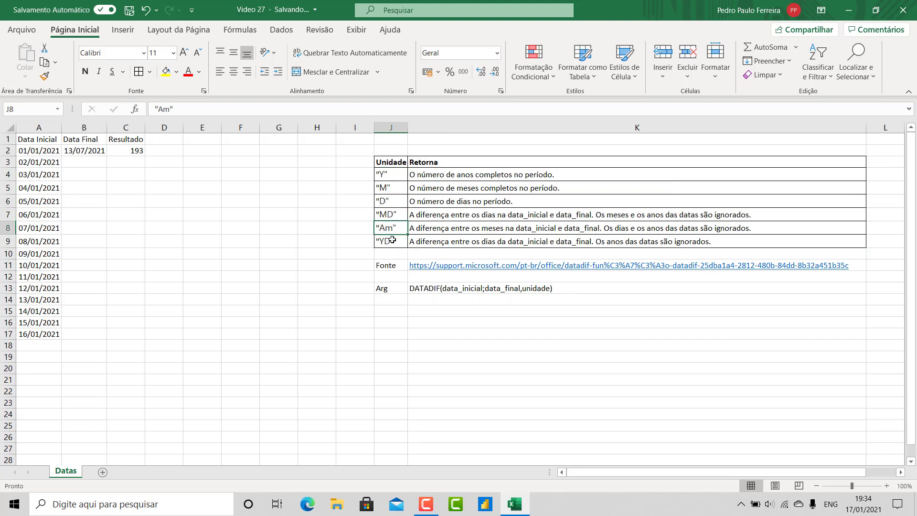
pyautogui.click(392, 240)
pyautogui.click(515, 322)
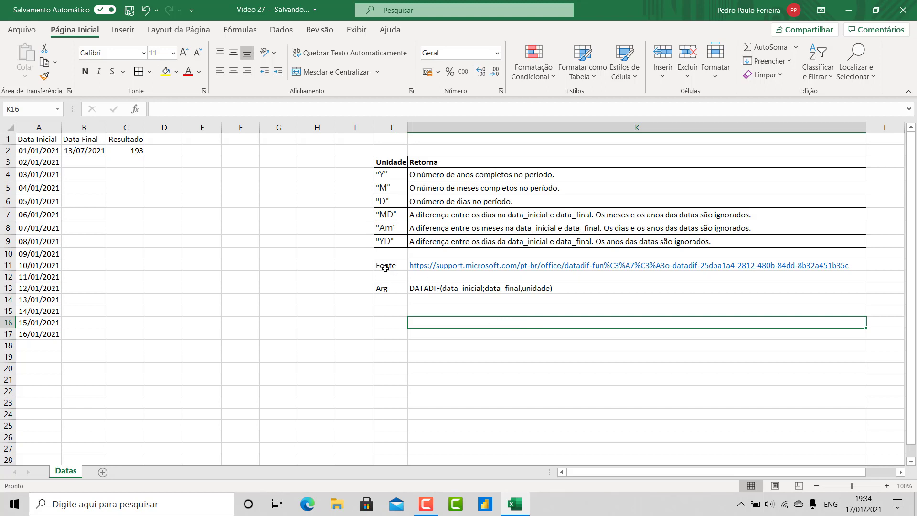
pyautogui.moveTo(386, 268); pyautogui.dragTo(801, 261)
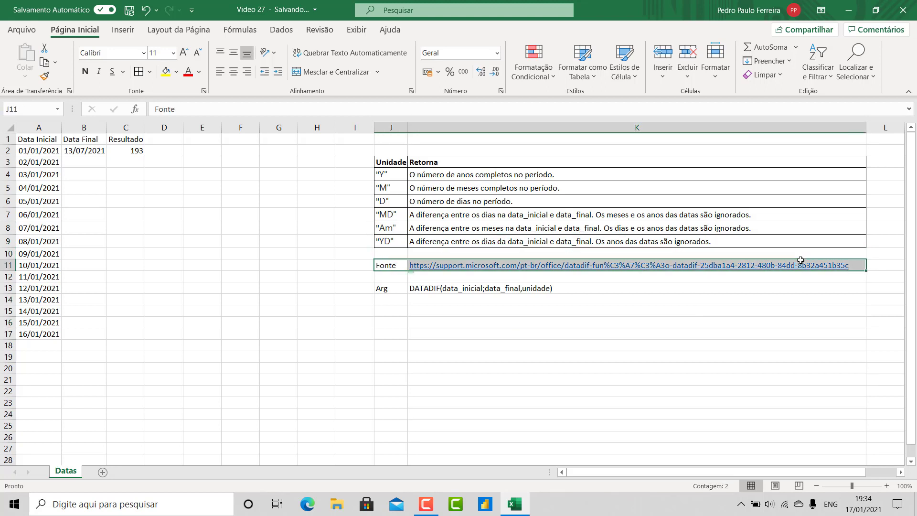
pyautogui.click(640, 336)
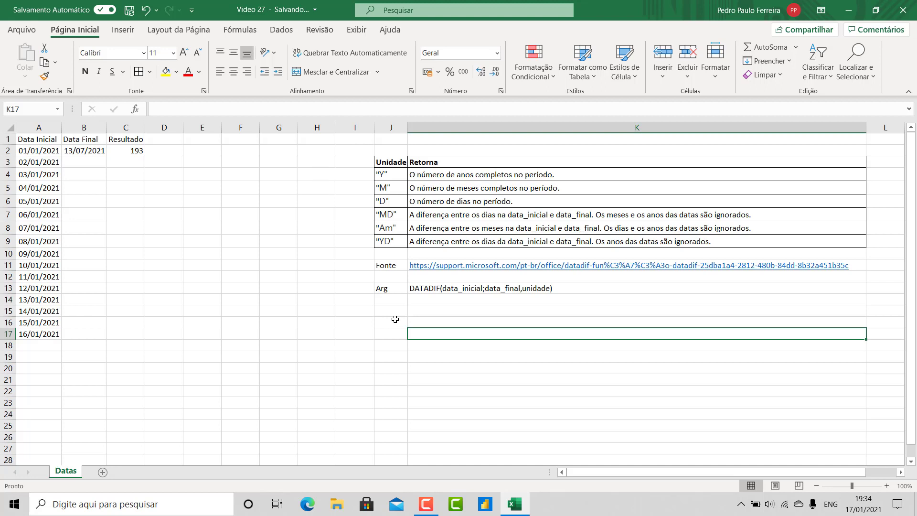
pyautogui.moveTo(390, 289); pyautogui.dragTo(523, 287)
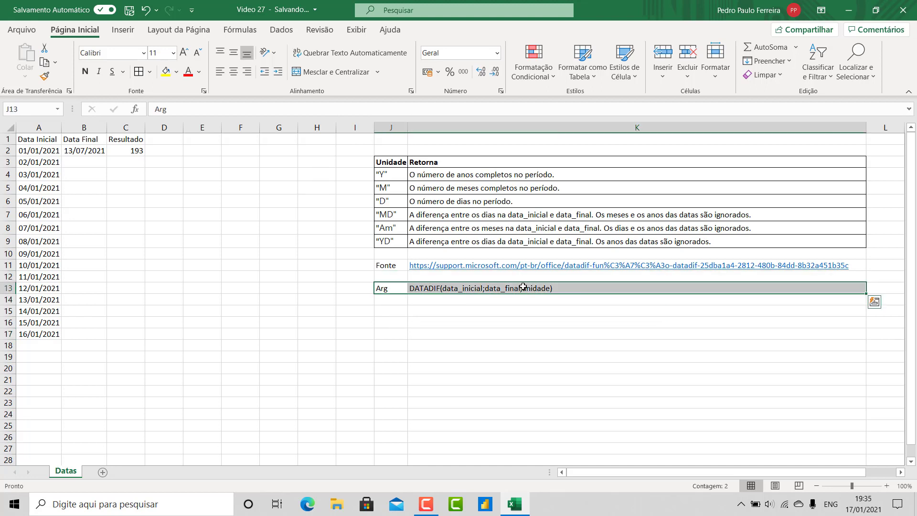
pyautogui.click(525, 313)
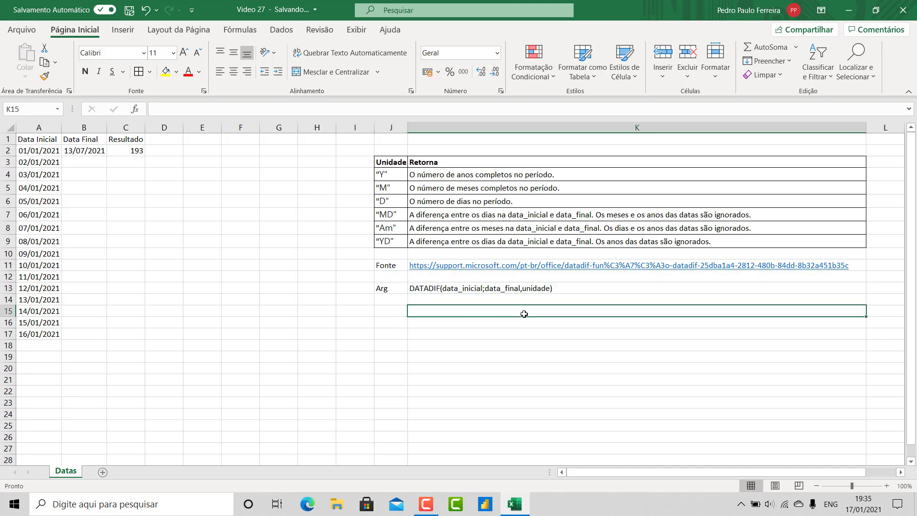
# Step: Fill the end date in B2 down as a daily series to B17 and the subtraction formula in C2 down to C17
pyautogui.click(92, 151)
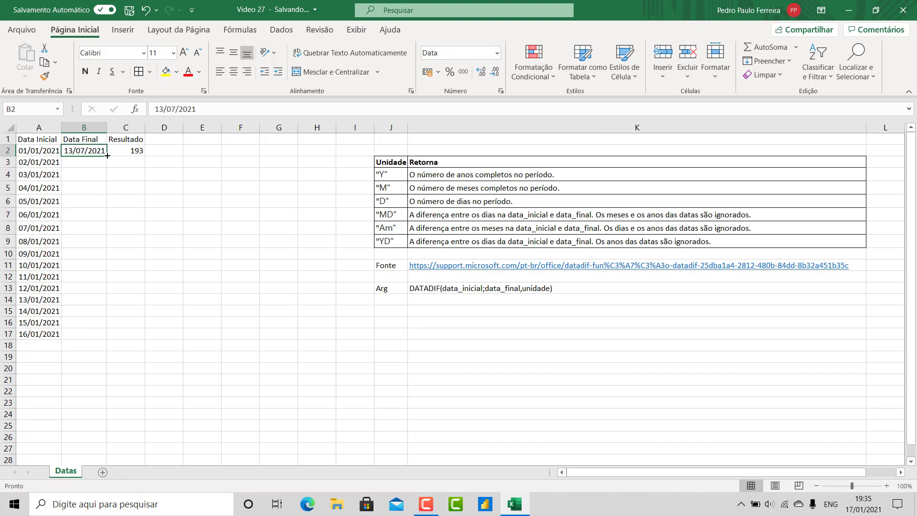
pyautogui.doubleClick(107, 156)
pyautogui.click(134, 150)
pyautogui.doubleClick(146, 155)
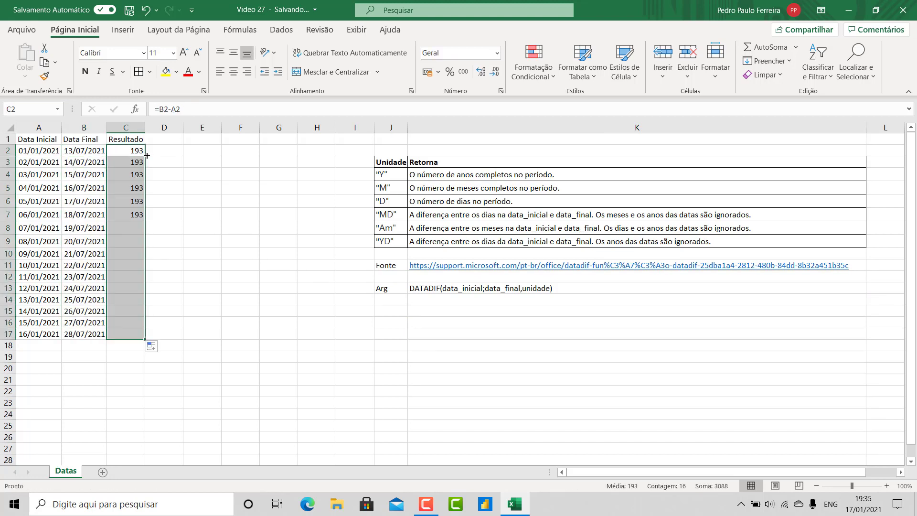
pyautogui.click(268, 268)
# Step: Center the contents of the Resultado column C horizontally
pyautogui.click(127, 128)
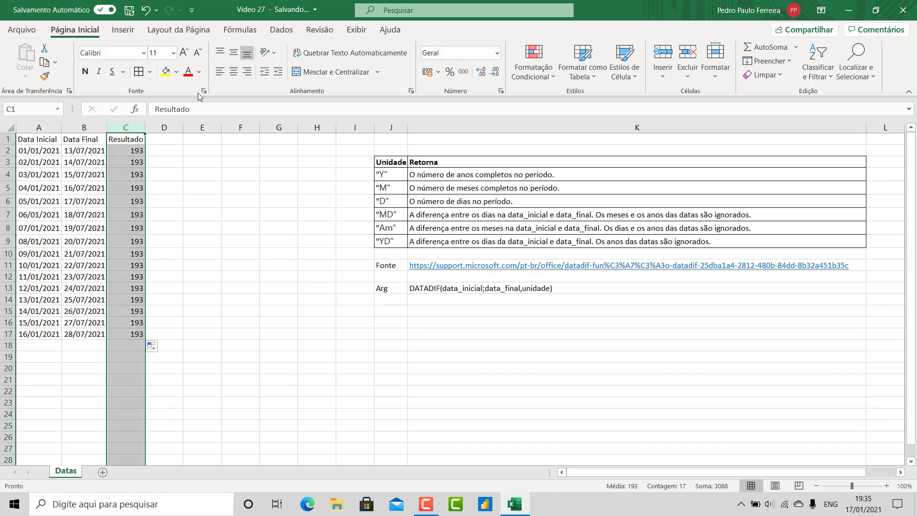
pyautogui.click(234, 71)
pyautogui.click(202, 258)
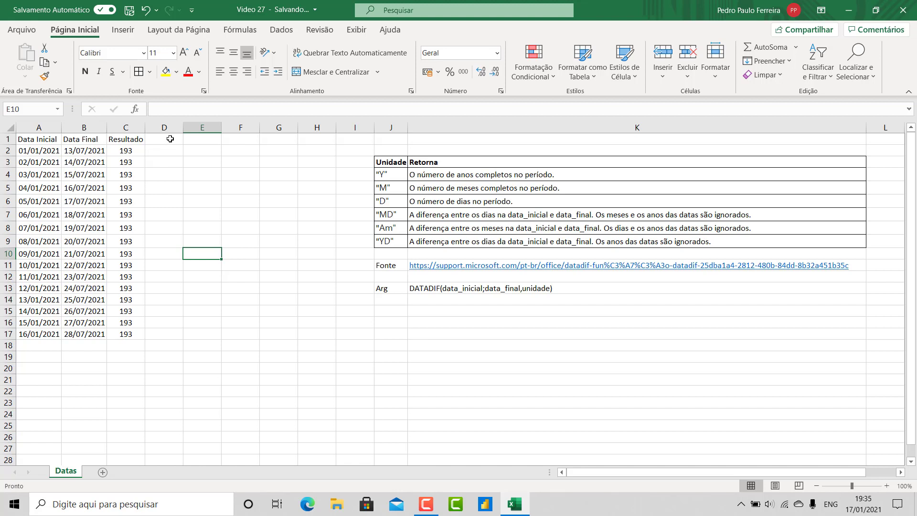
pyautogui.moveTo(170, 138); pyautogui.dragTo(323, 266)
pyautogui.moveTo(203, 149); pyautogui.dragTo(318, 332)
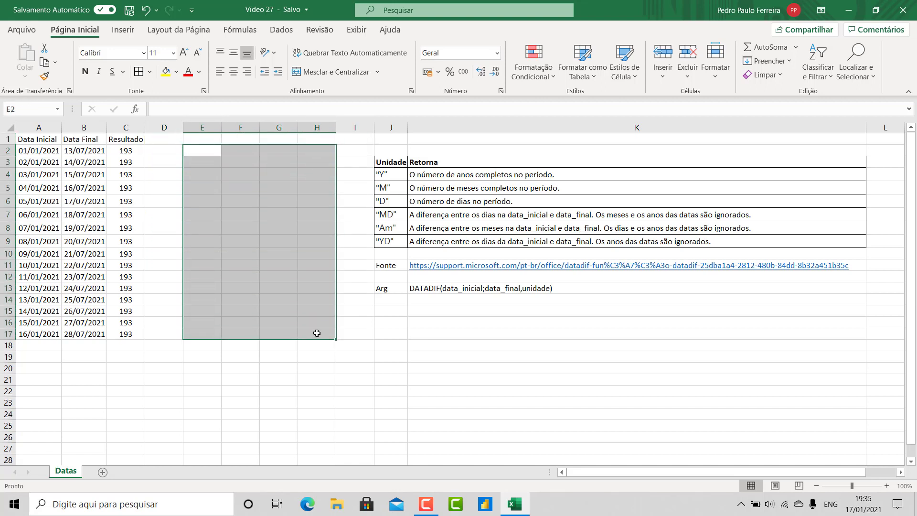